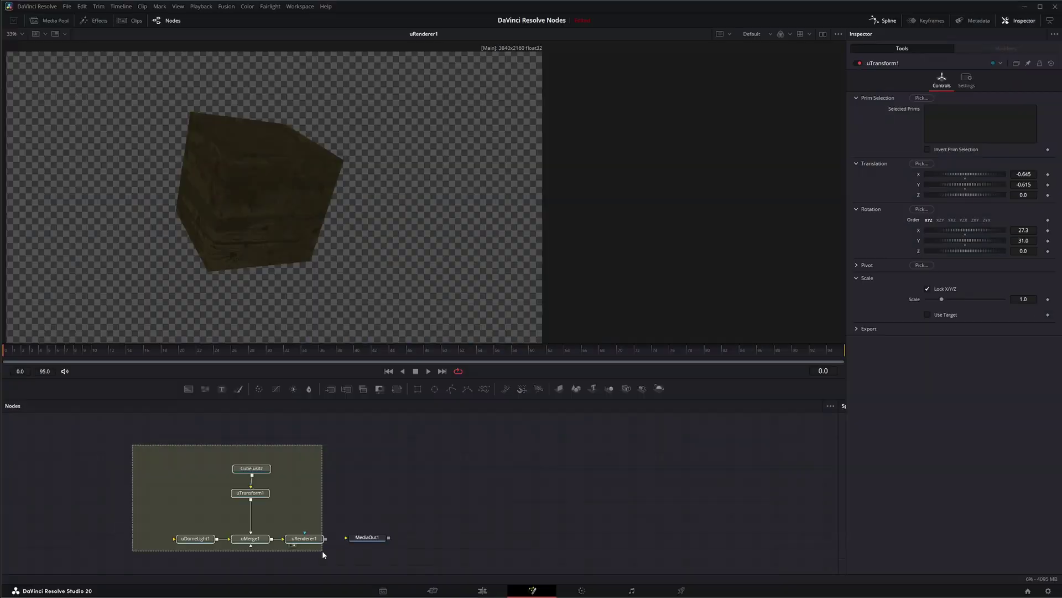
Box-select the Cube.usdz and uTransform1 nodes and drag them higher in the graph.
left_click_drag(324, 554, 323, 552)
left_click_drag(211, 457, 260, 472)
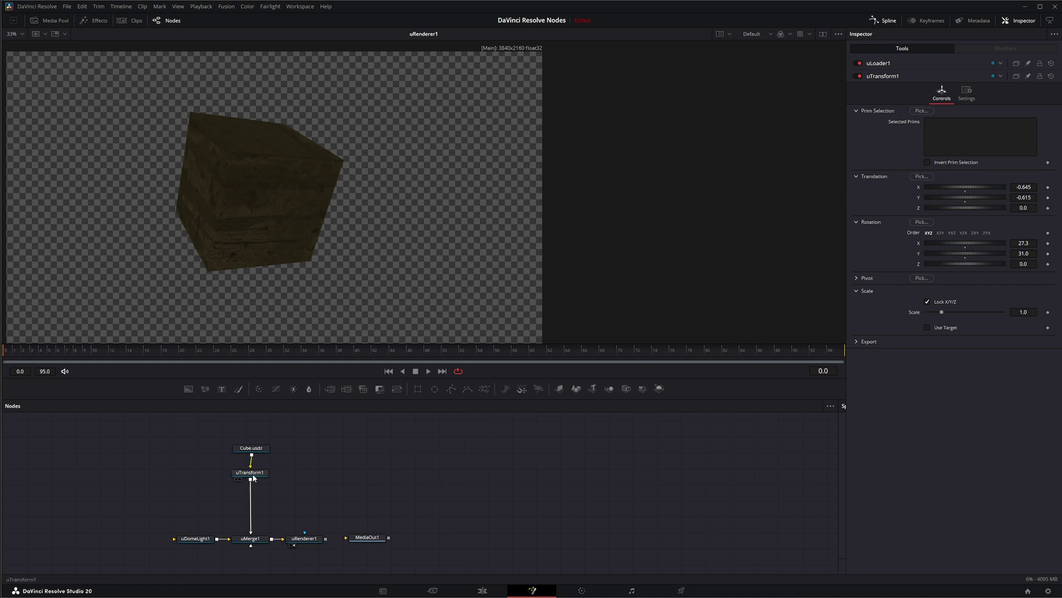
Insert a uReplace Material node after uTransform1 via tool search.
left_click(255, 474)
key("shift+space")
type("un")
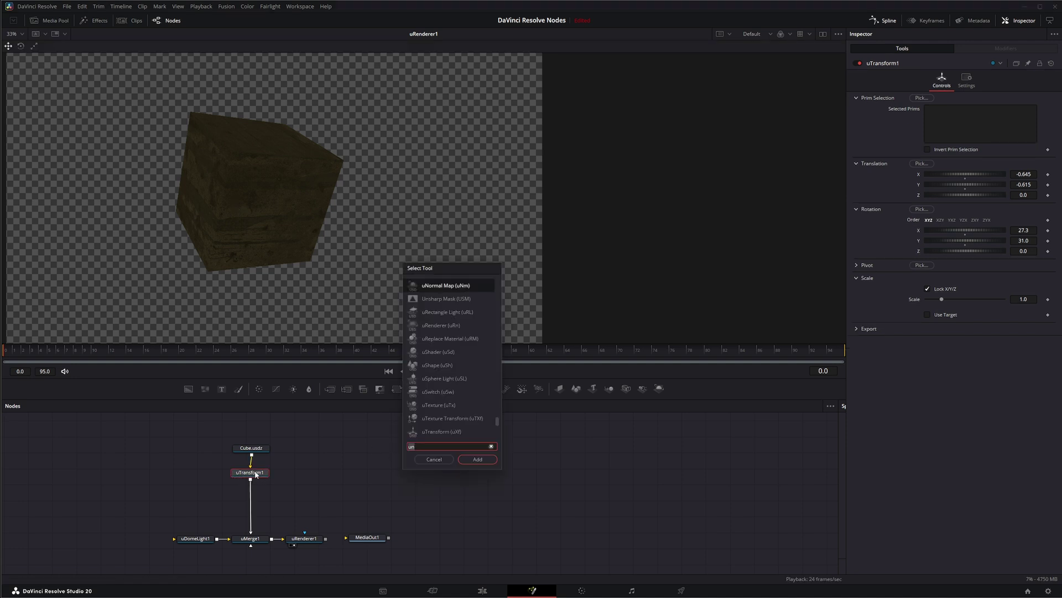
type("repl")
key("Return")
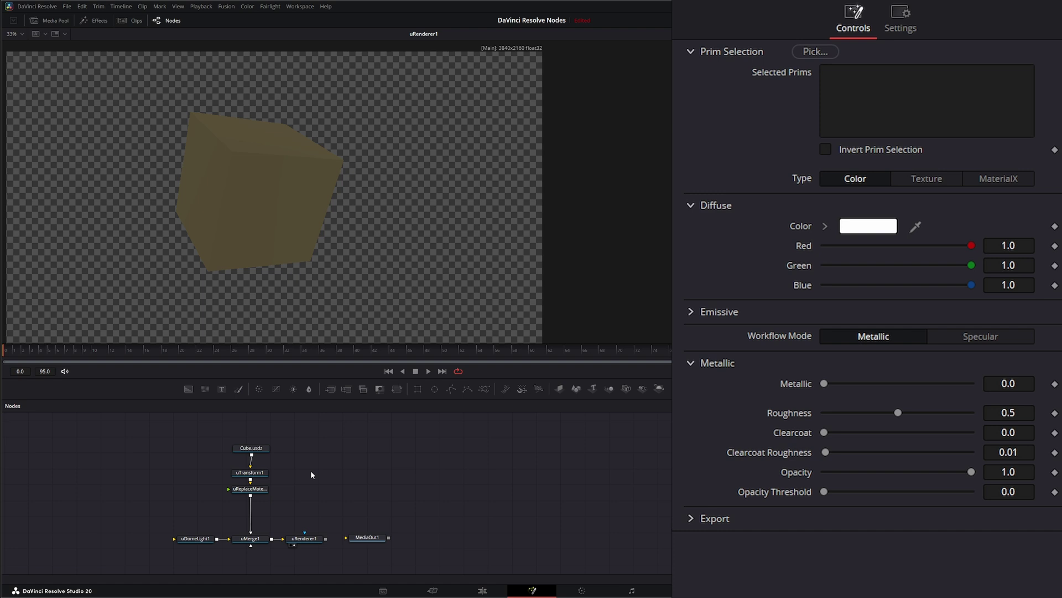
Add a uShader1 node and place it left of the material replacement node.
key("shift+space")
type("ush")
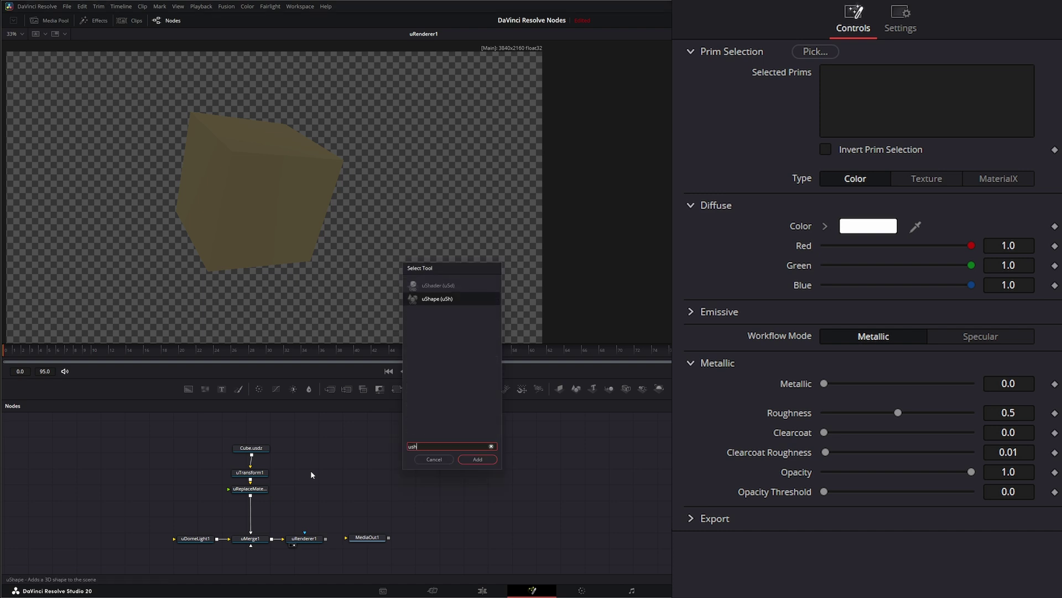
type("d")
key("Return")
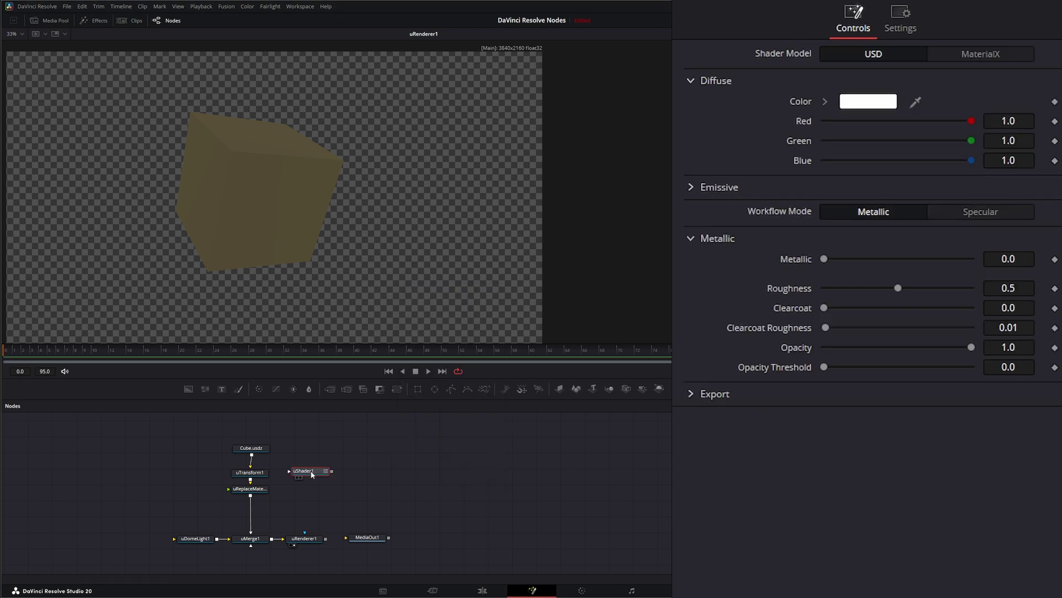
left_click_drag(313, 475, 182, 482)
Add a uTexture1 node left of uShader1 and set its Source Color Space to Linear.
left_click_drag(136, 457, 196, 498)
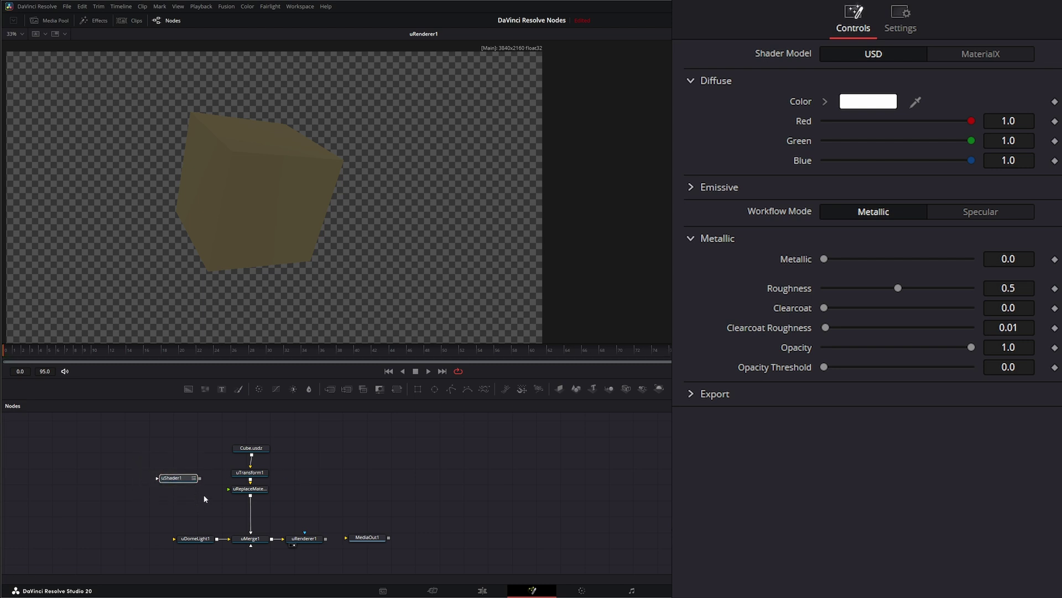
key("shift+space")
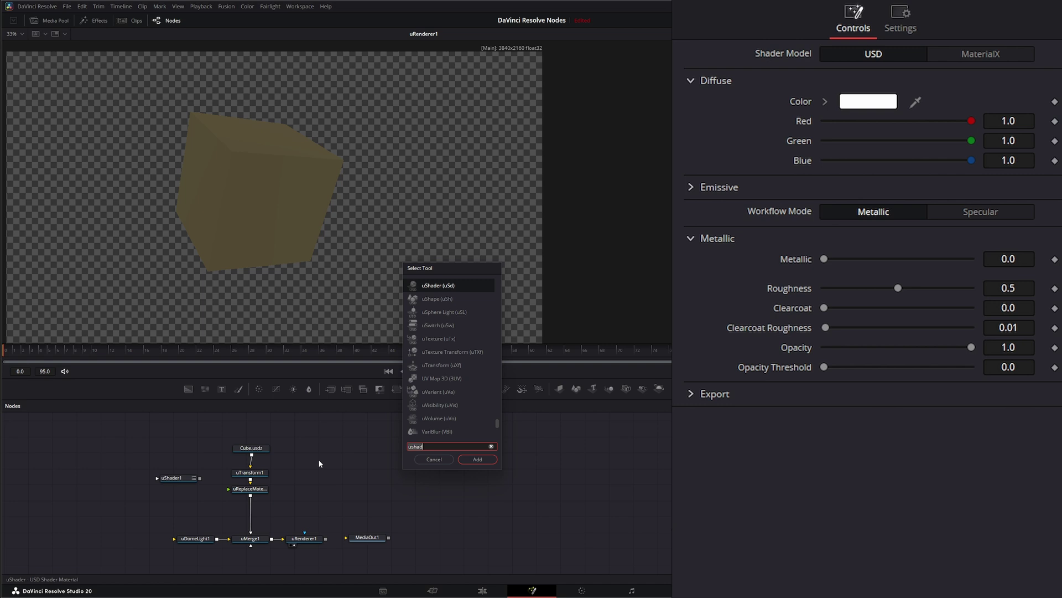
type("utex")
key("Return")
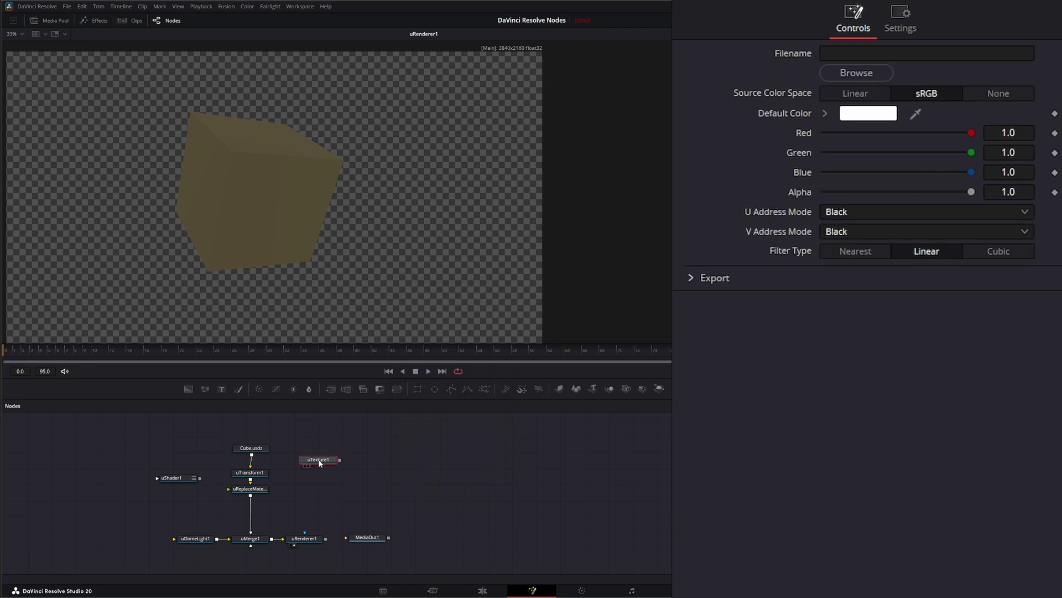
left_click_drag(320, 464, 115, 481)
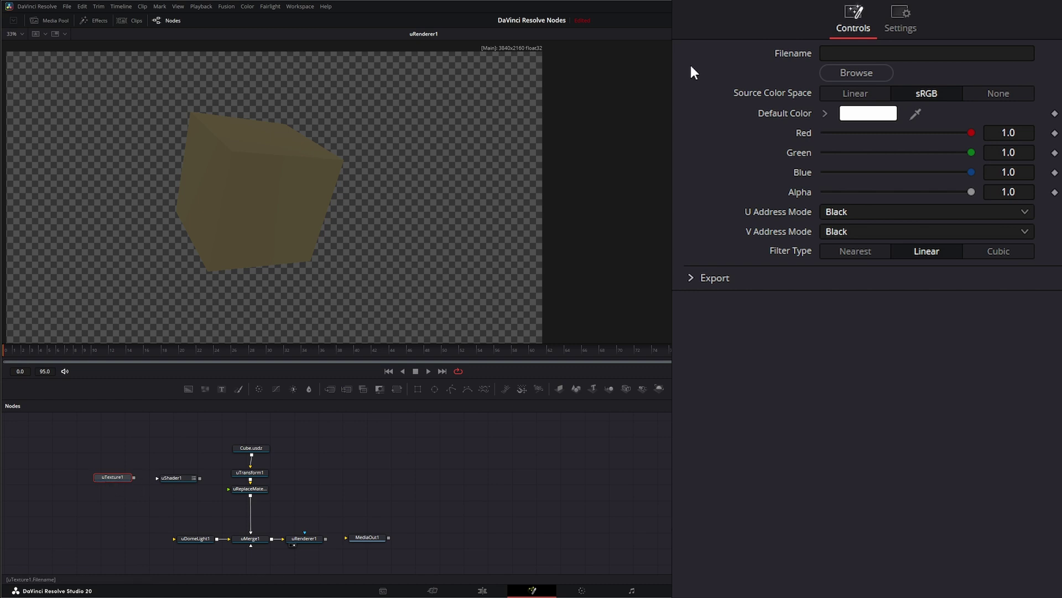
left_click_drag(119, 479, 117, 479)
left_click(853, 95)
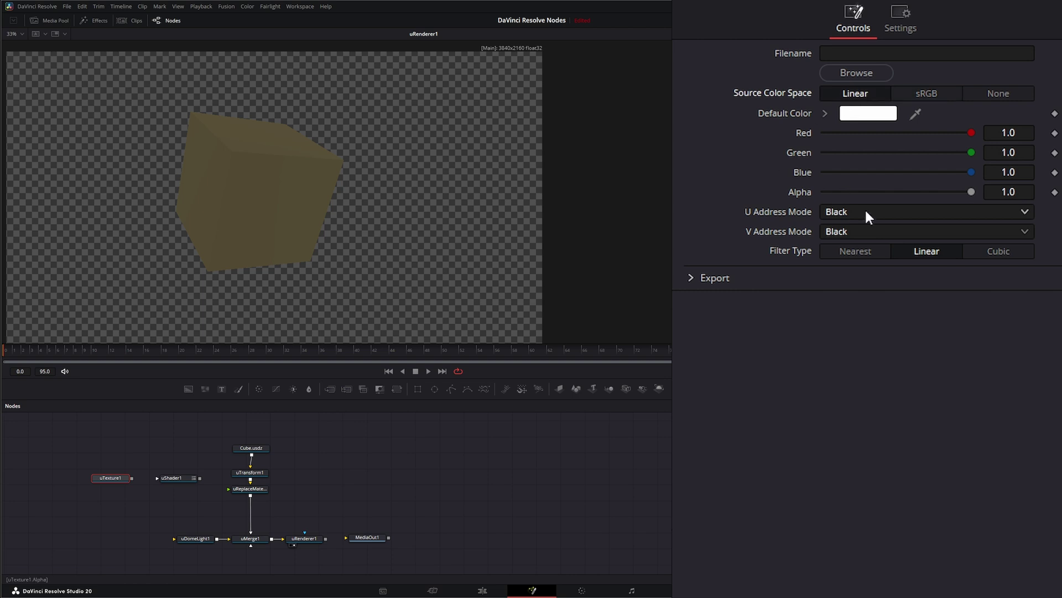
Load the Ancient Temple Floor 4K normal map file into the uTexture node.
left_click(864, 72)
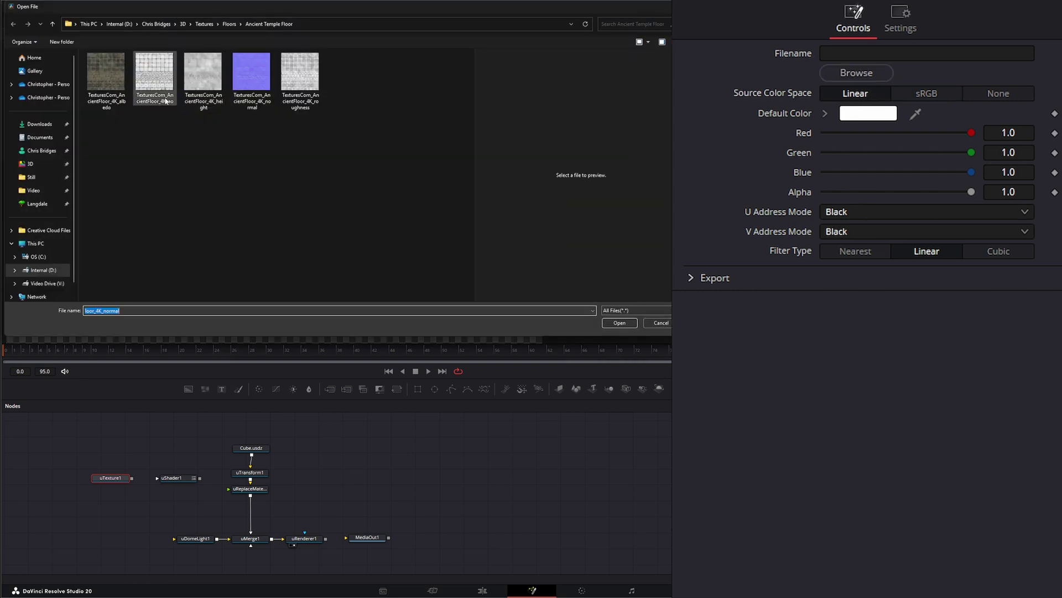
double_click(248, 76)
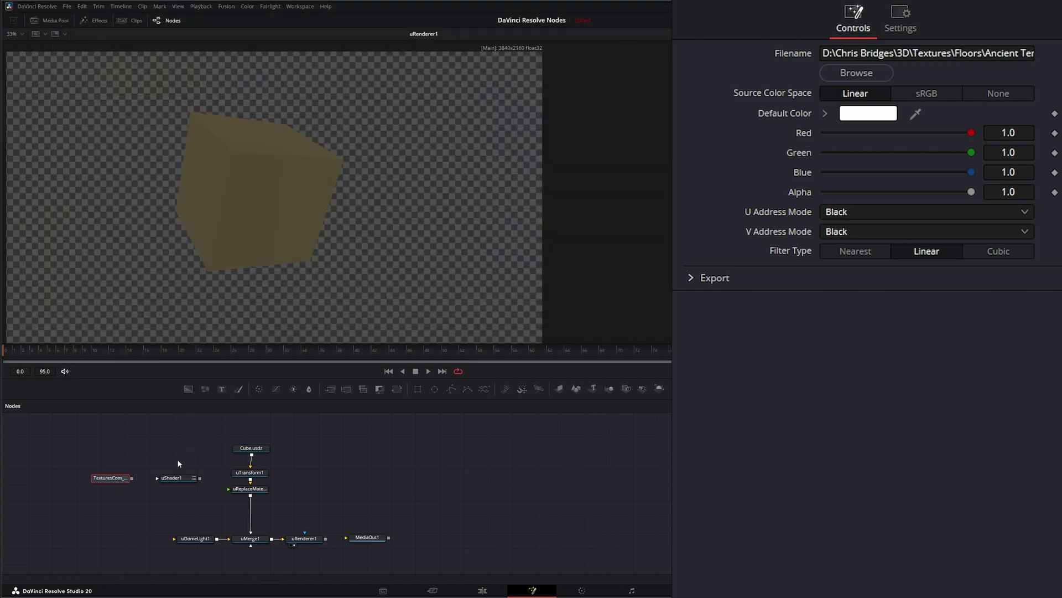
left_click_drag(173, 477, 179, 480)
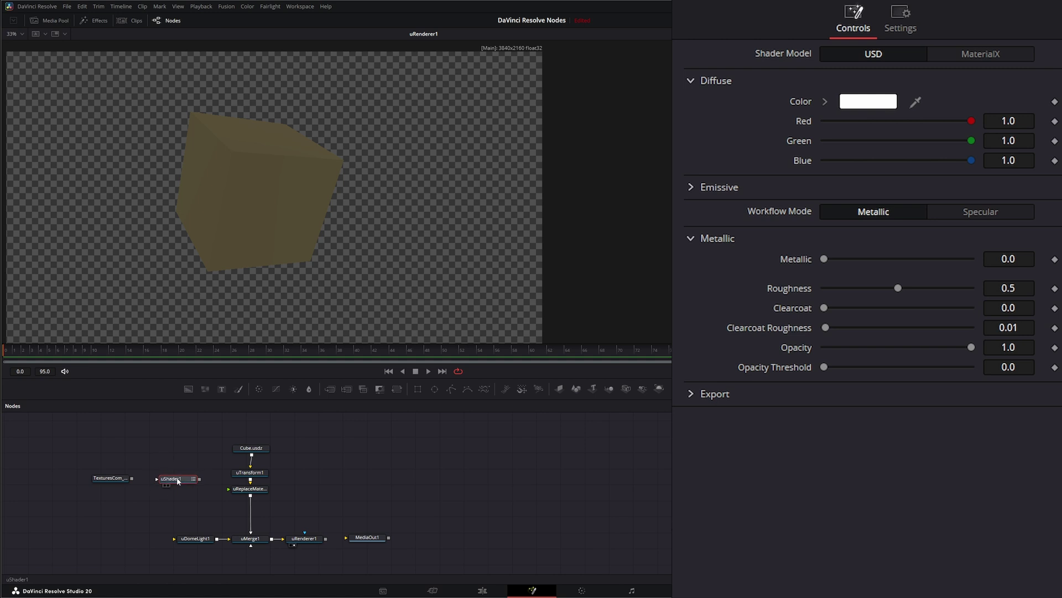
Set uShader1 to MaterialX, feed the texture into its Normal input, and wire it into uReplaceMaterial1.
left_click(1005, 55)
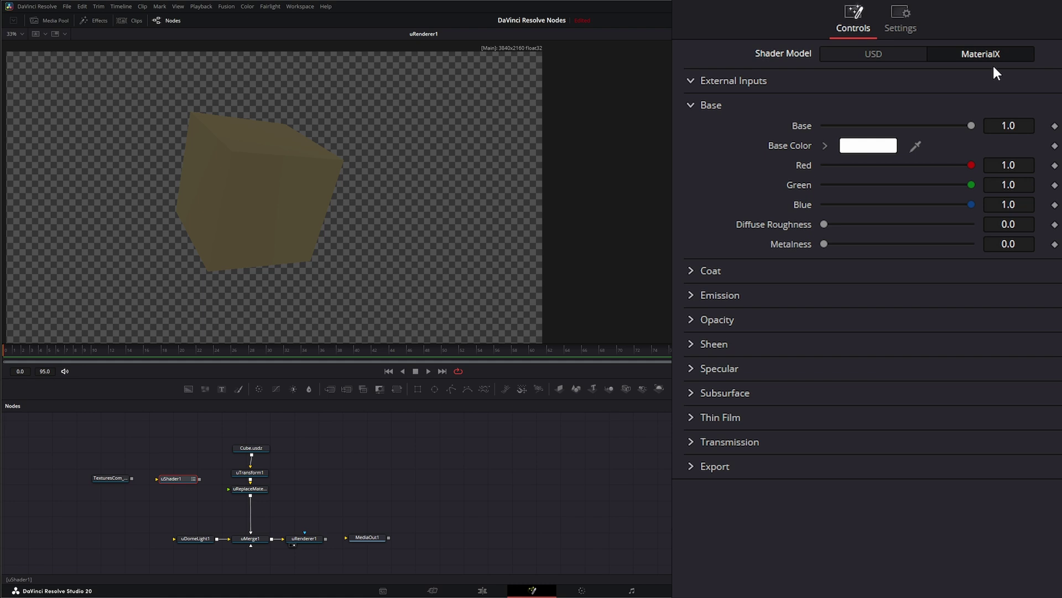
left_click_drag(132, 477, 174, 480)
left_click(207, 460)
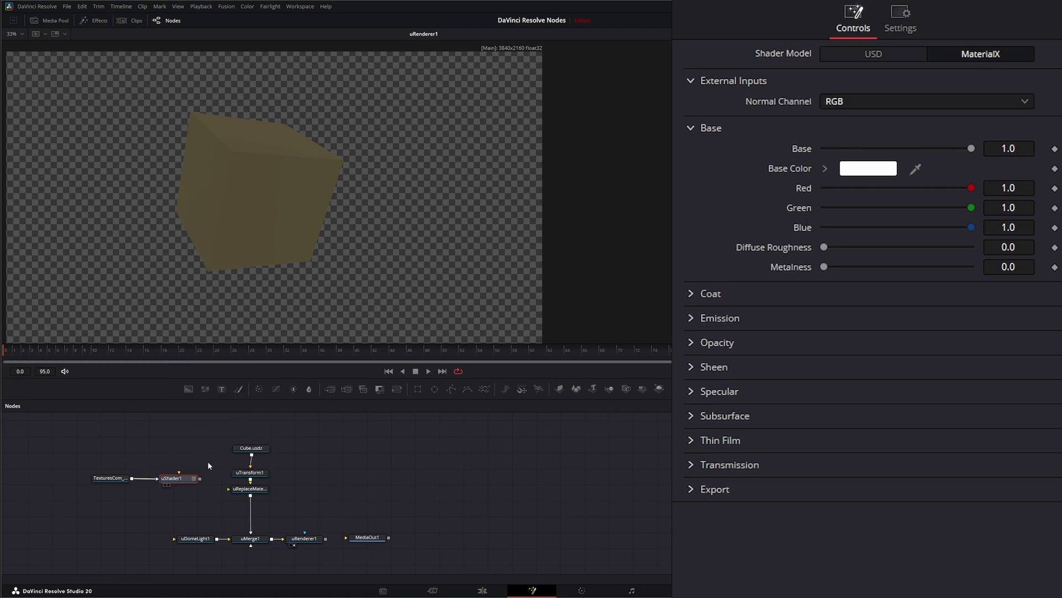
left_click_drag(200, 480, 229, 488)
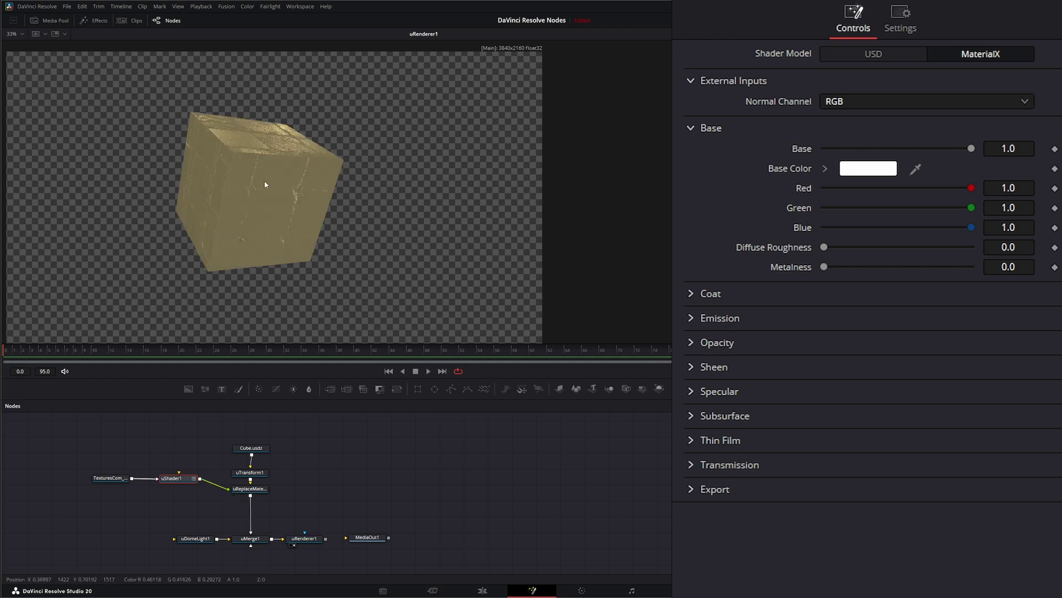
Zoom in on the rendered cube and review the texture and shader node settings.
scroll(261, 188, "up", 2, "ctrl")
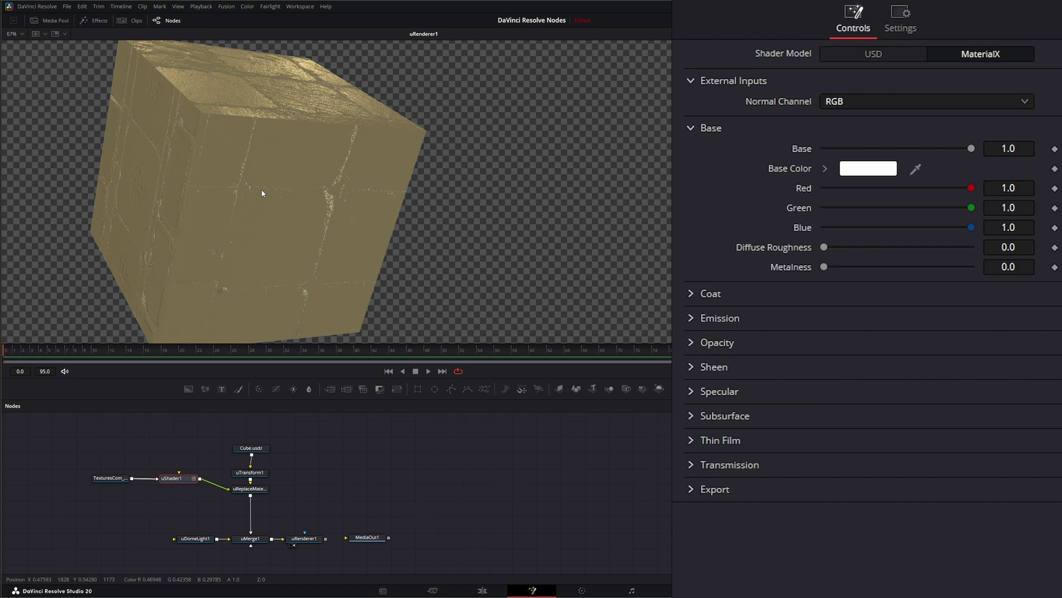
middle_click_drag(259, 205, 234, 201)
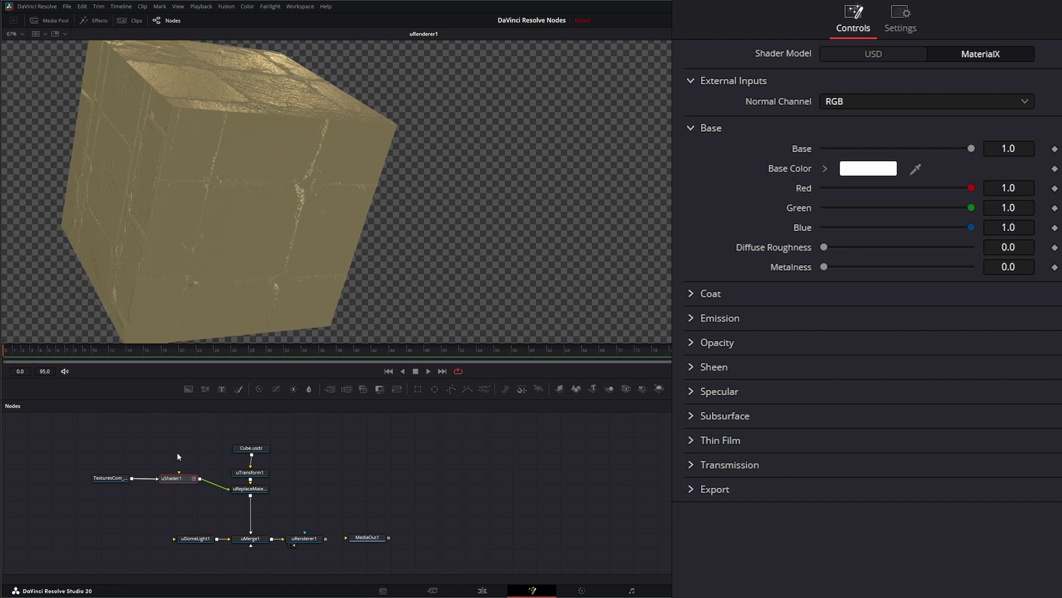
left_click(108, 478)
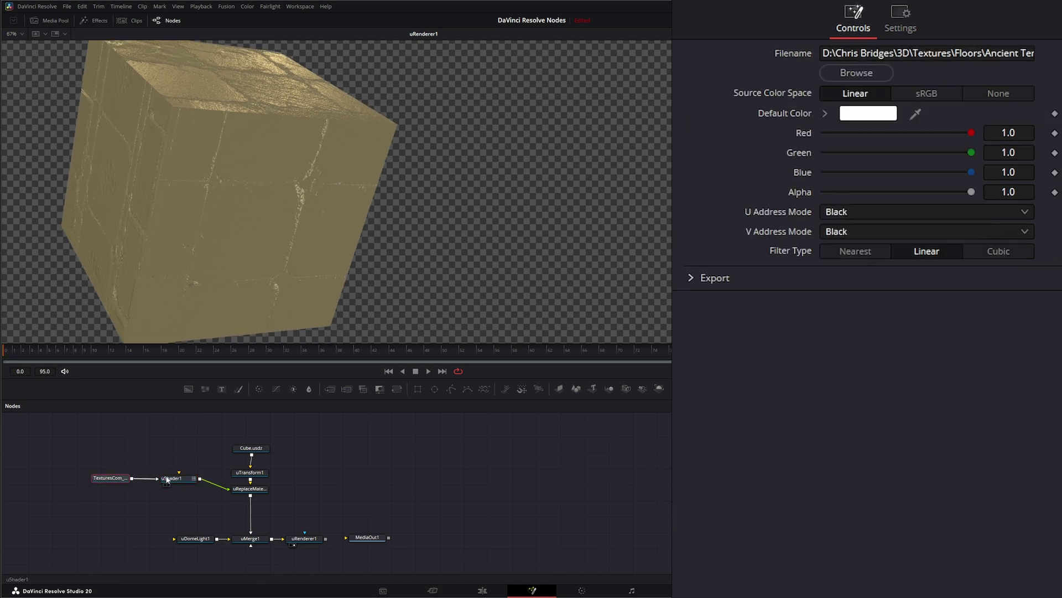
left_click(179, 478)
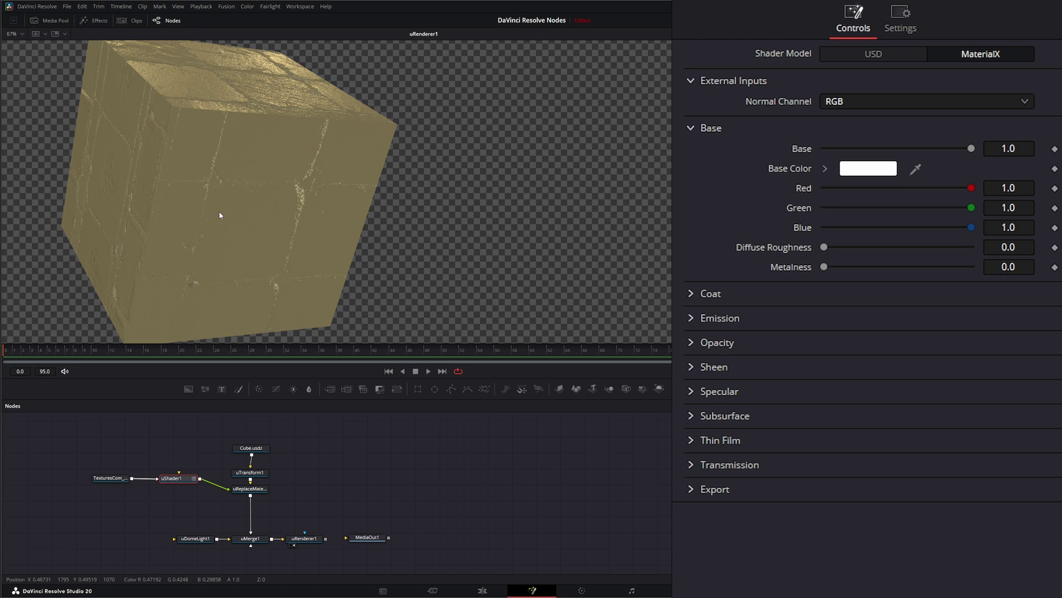
left_click(139, 450)
Move the texture node left and insert a uNormal Map node after it using the 'norm' search.
left_click_drag(115, 483, 81, 483)
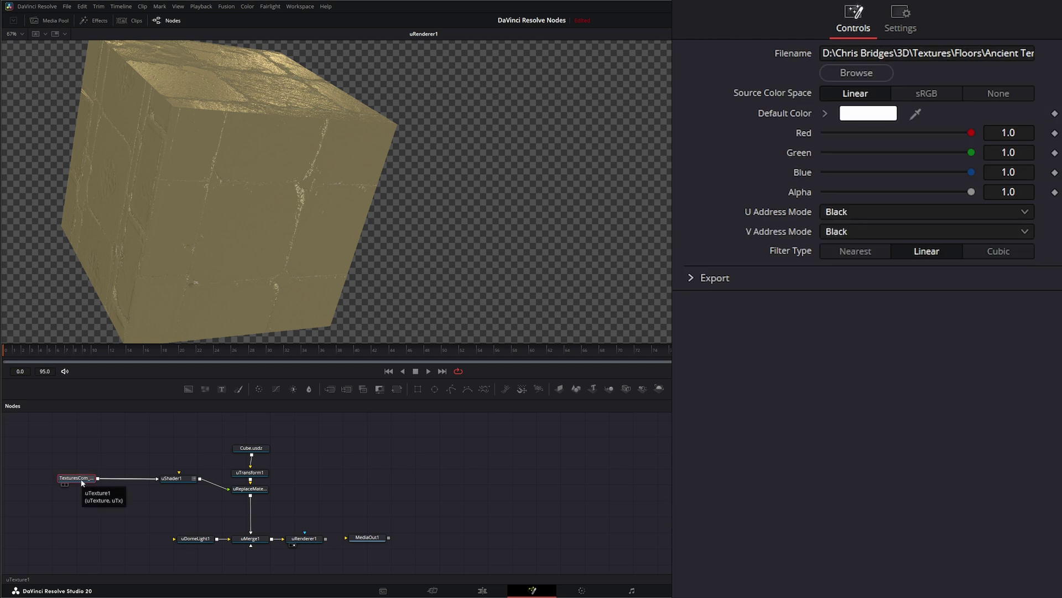
key("shift+space")
type("utex")
key("BackSpace")
key("BackSpace")
key("BackSpace")
type("norm")
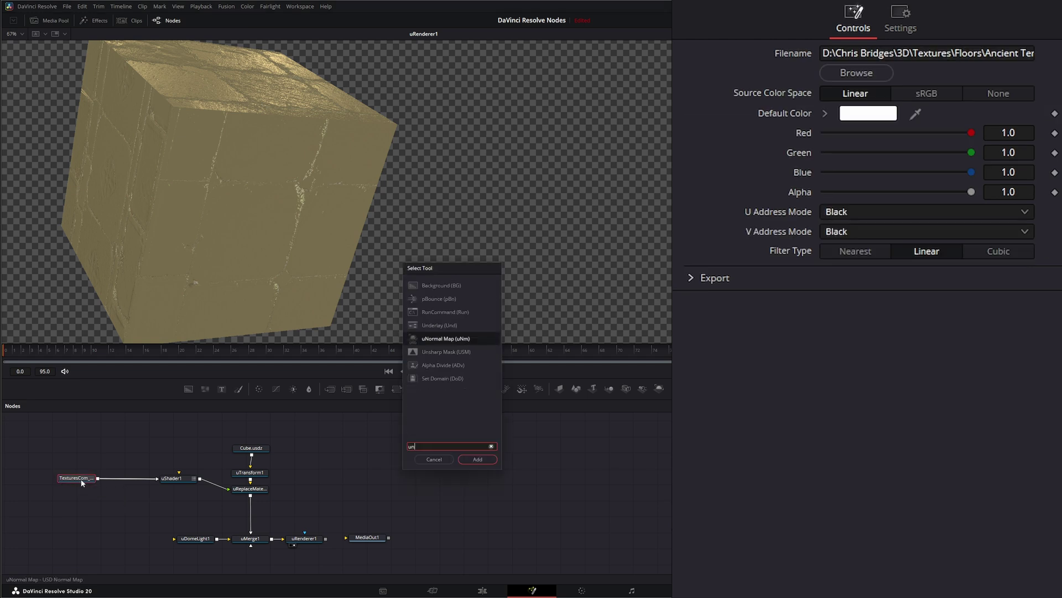
key("Return")
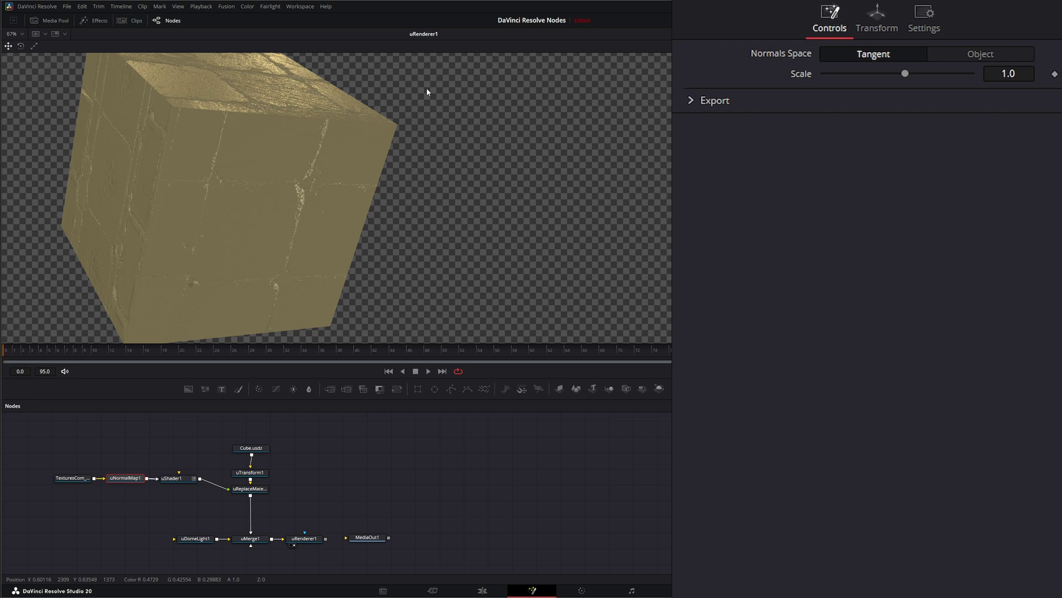
Set uNormalMap1's Normals Space to Object, checking its Transform tab along the way.
left_click(983, 54)
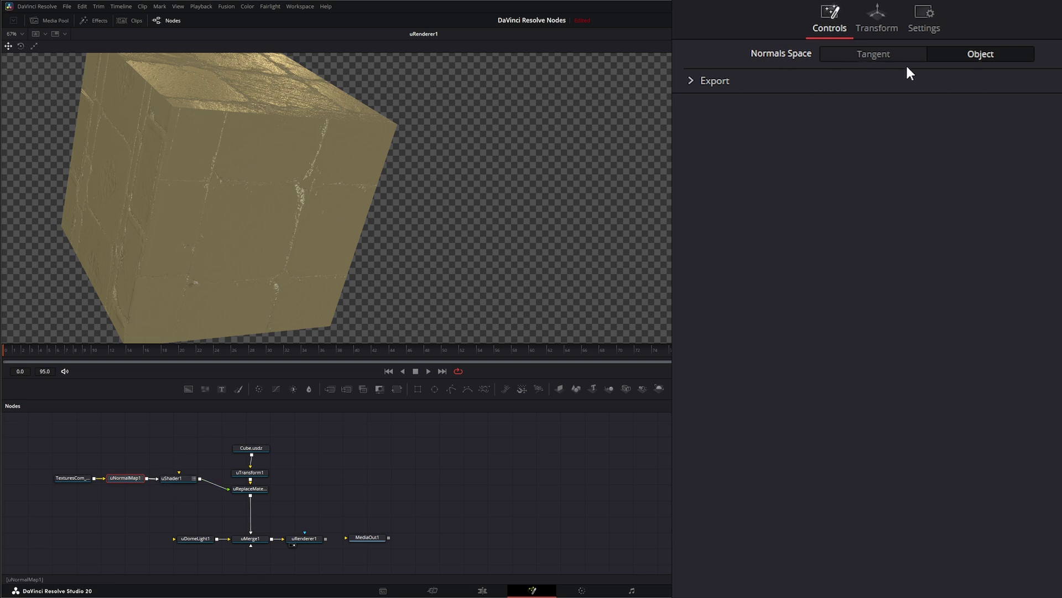
left_click(877, 20)
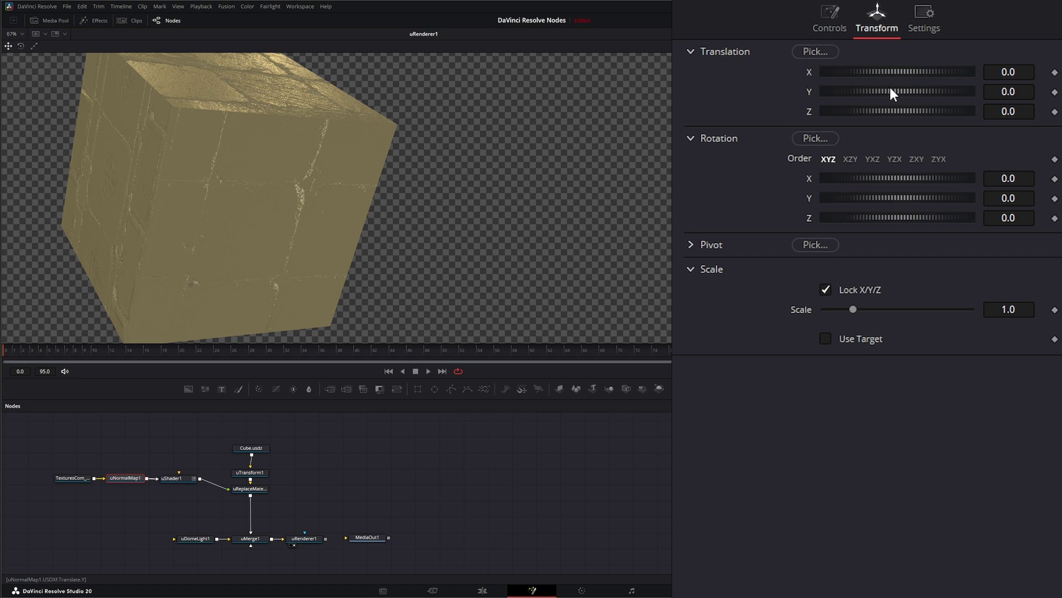
left_click_drag(885, 92, 809, 88)
left_click(832, 17)
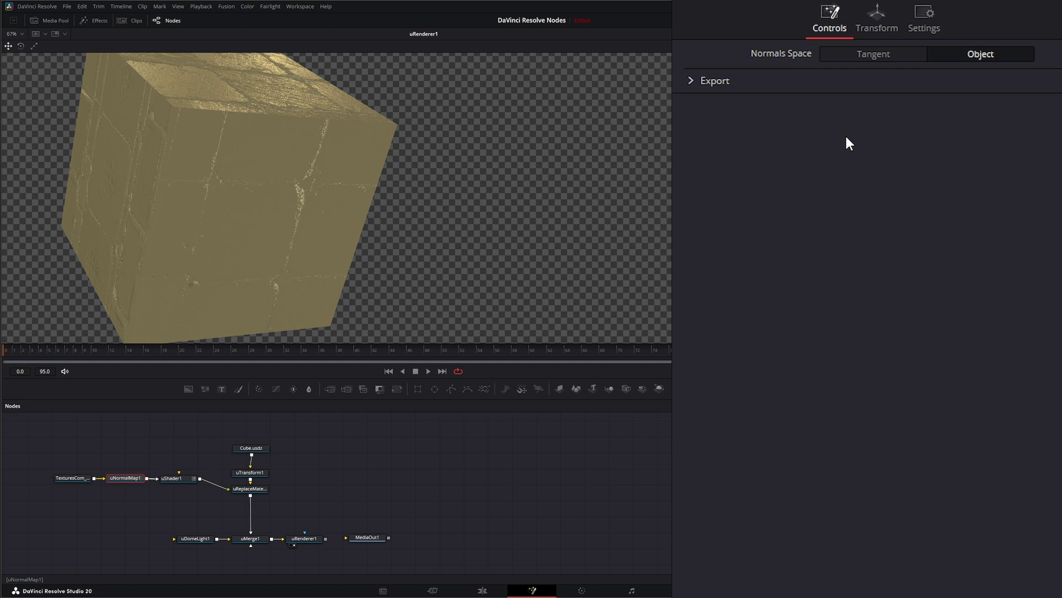
left_click(966, 55)
Switch uNormalMap1 back to Tangent and adjust Scale, trying -0.65 and 0 before reaching 2.4.
left_click(875, 55)
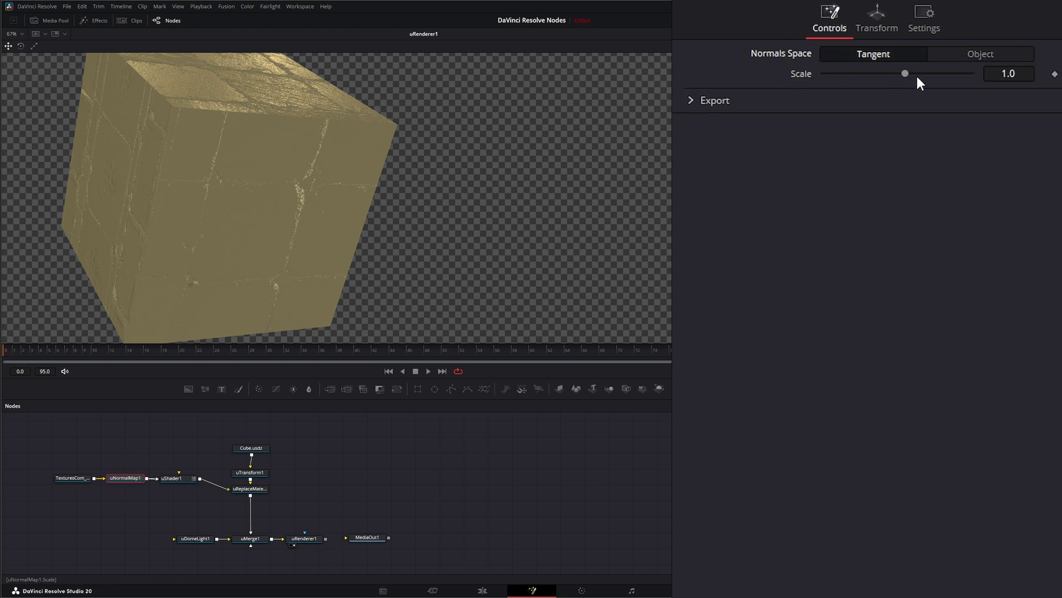
mouse_move(906, 73)
left_mouse_down()
mouse_move(957, 71)
mouse_move(899, 71)
left_mouse_up()
left_click(1026, 70)
type("-0.65")
key("Return")
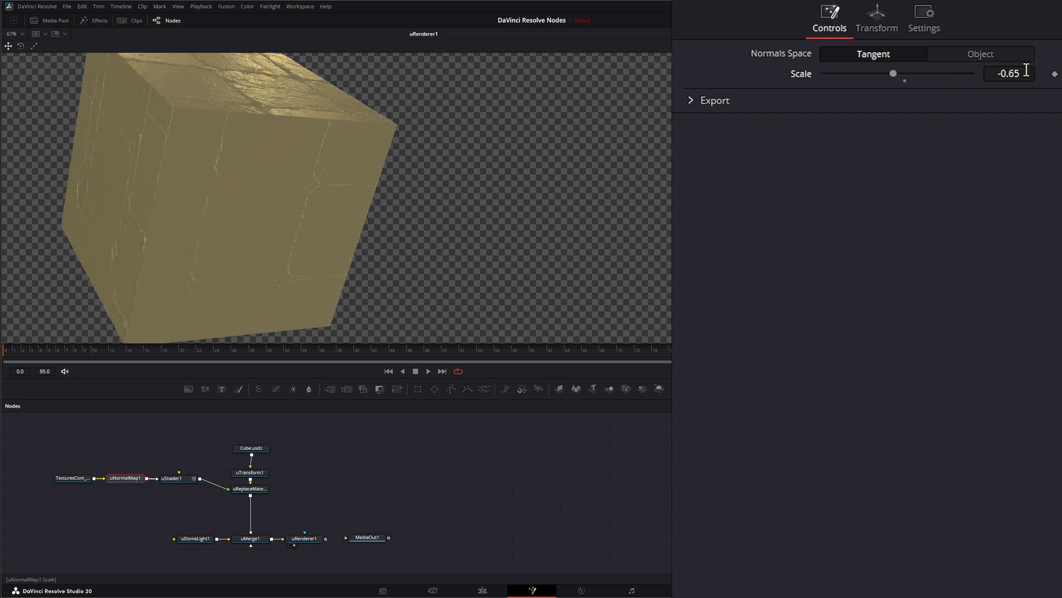
left_click(1026, 70)
type("0")
key("Return")
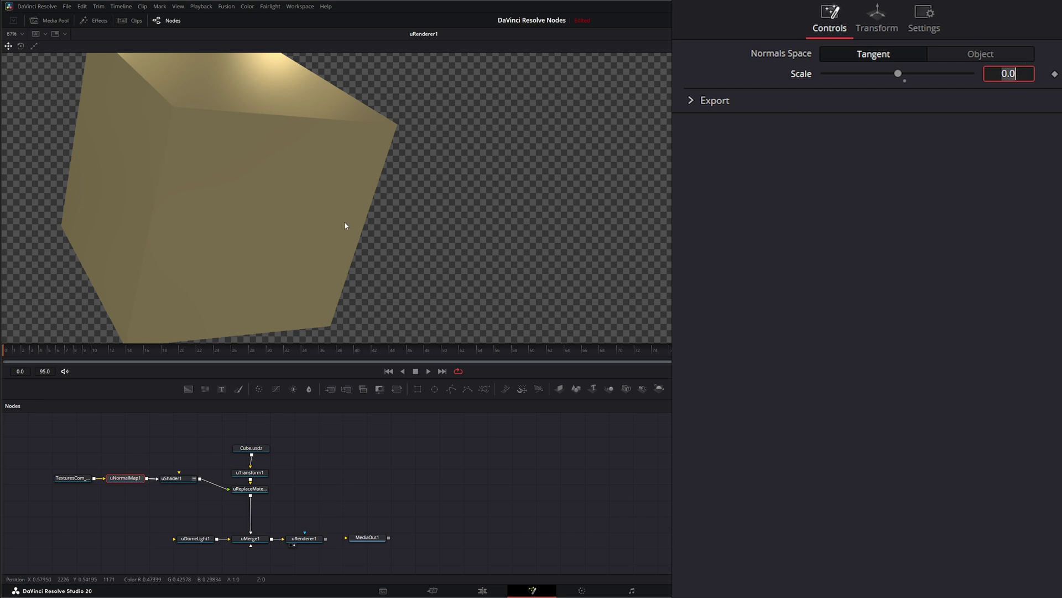
mouse_move(898, 74)
left_mouse_down()
mouse_move(917, 73)
mouse_move(875, 73)
mouse_move(967, 73)
mouse_move(868, 72)
mouse_move(924, 73)
mouse_move(909, 191)
left_mouse_up()
Reset uNormalMap1's X translation to zero and show its output on the viewer's preview sphere.
left_click(880, 19)
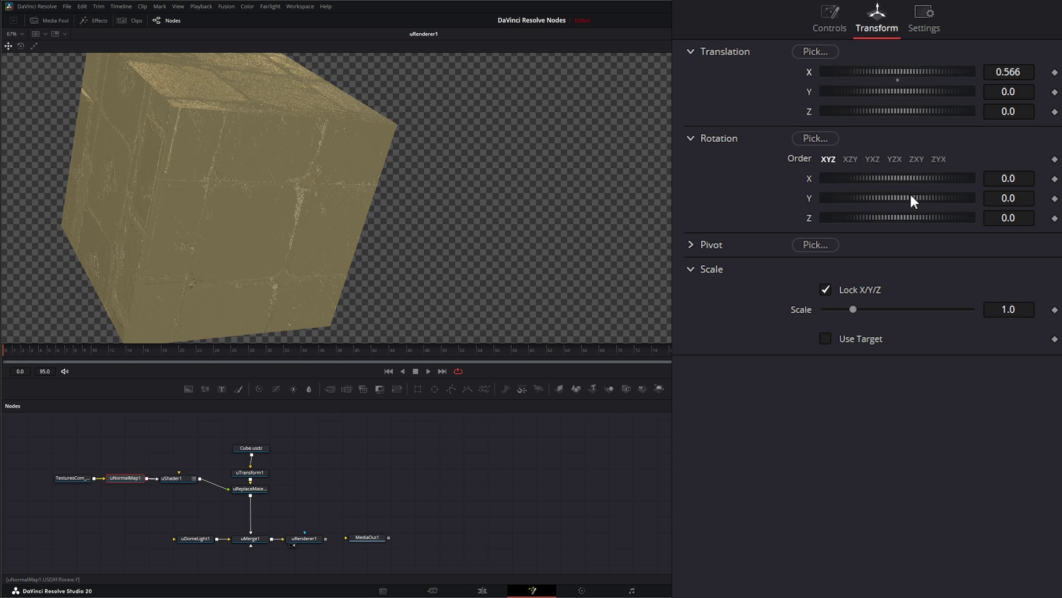
double_click(809, 71)
left_click_drag(131, 479, 171, 277)
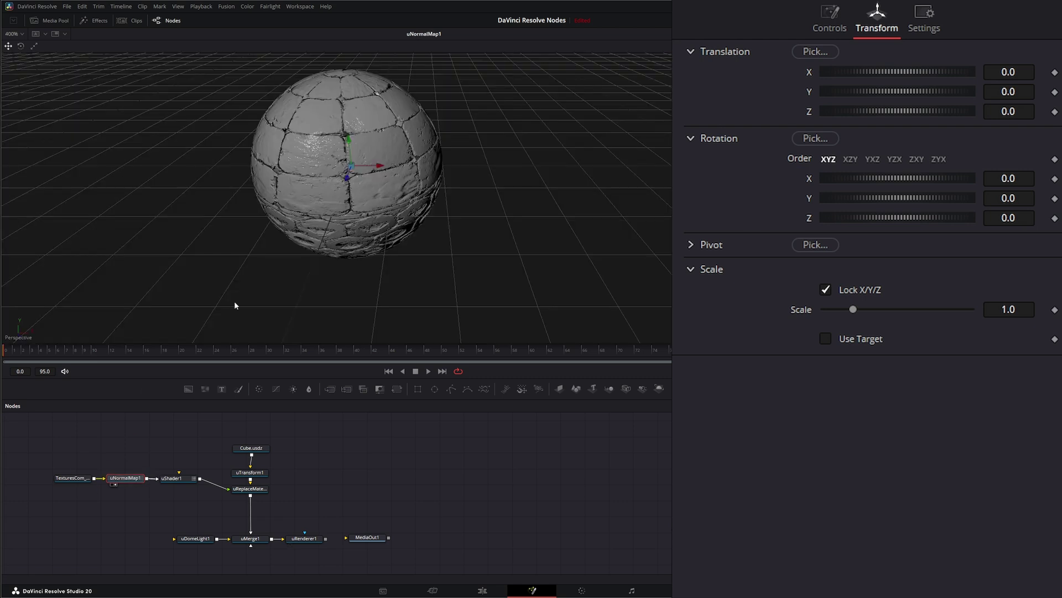
middle_click_drag(332, 261, 326, 261)
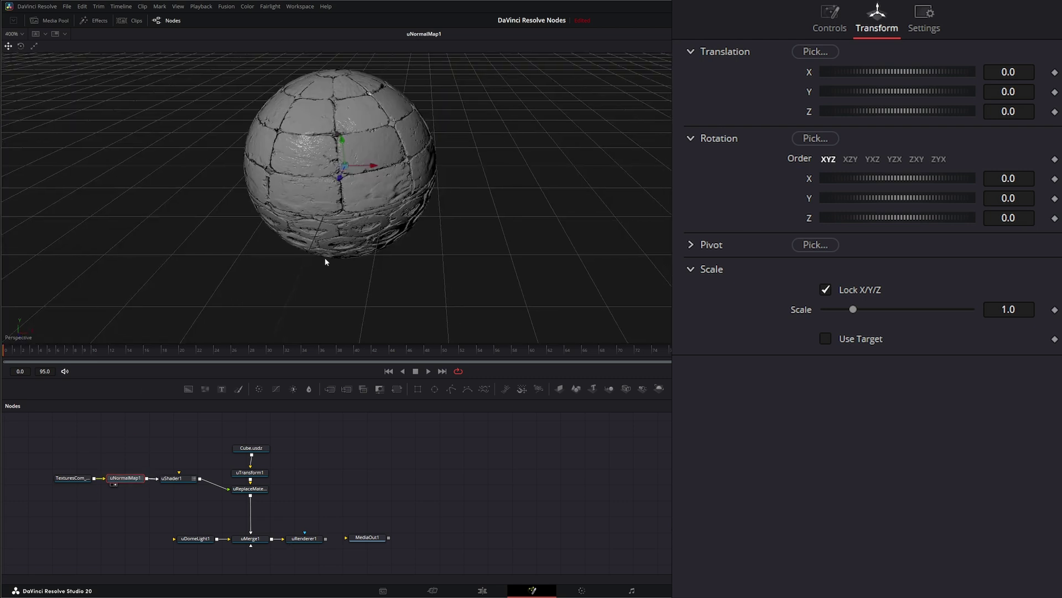
Test different Scale strengths on the sphere and set Translation X to 0.121.
left_click(827, 26)
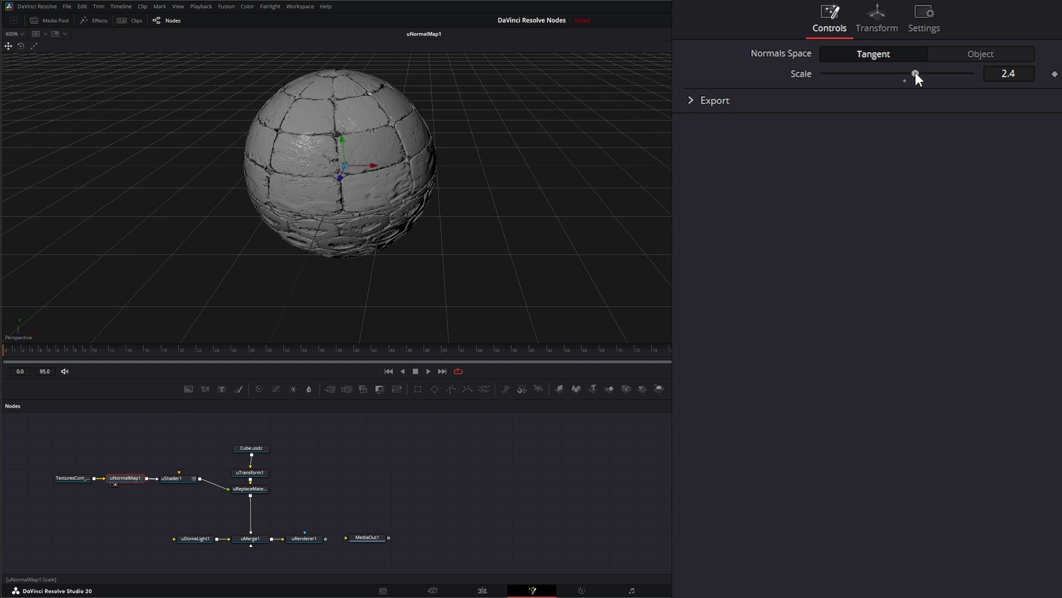
mouse_move(915, 73)
left_mouse_down()
mouse_move(943, 72)
mouse_move(859, 76)
mouse_move(916, 72)
mouse_move(910, 64)
left_mouse_up()
left_click(878, 11)
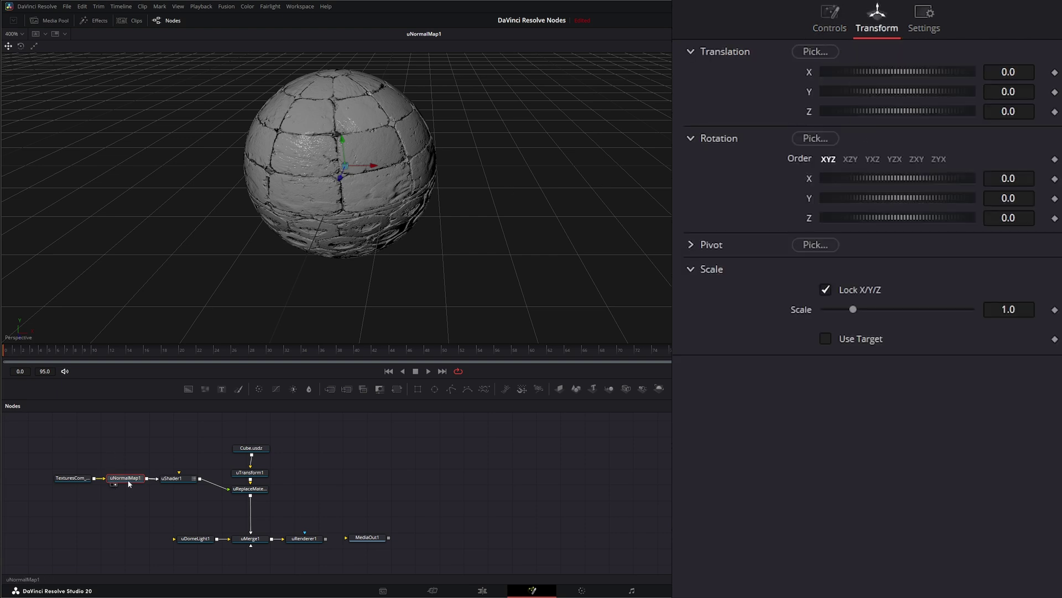
mouse_move(886, 71)
left_mouse_down()
mouse_move(905, 70)
mouse_move(856, 70)
mouse_move(894, 69)
left_mouse_up()
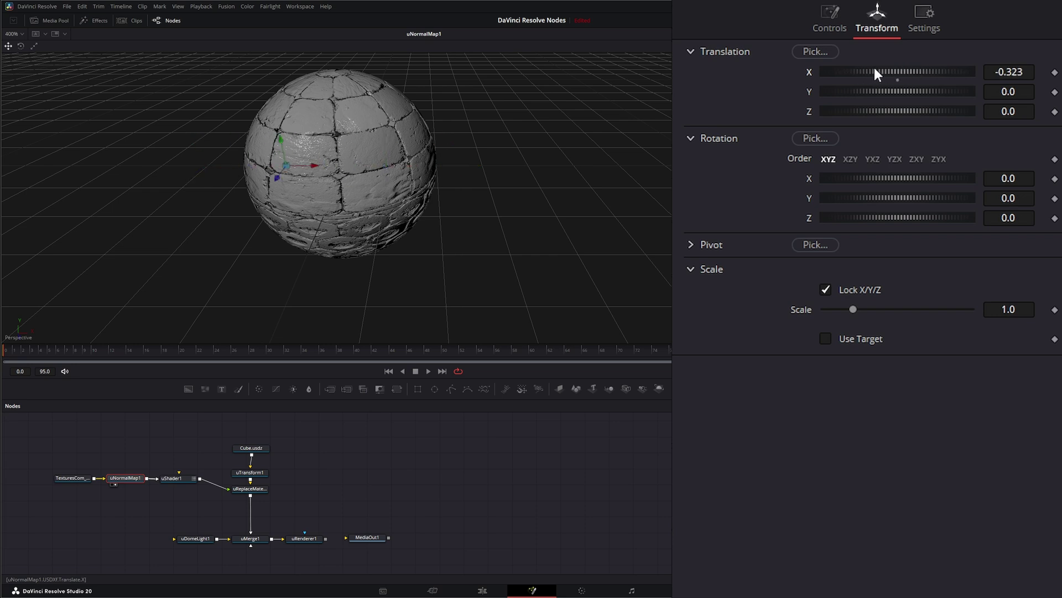
left_click_drag(874, 72, 890, 72)
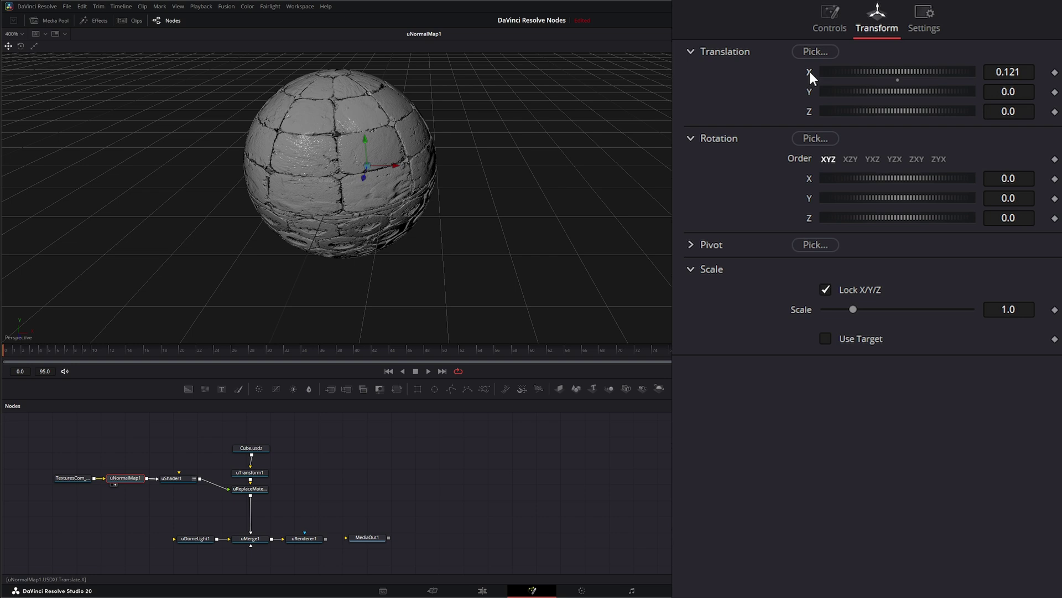
Return to uNormalMap1's main settings and pan and zoom the viewer onto the rendered cube.
left_click(829, 18)
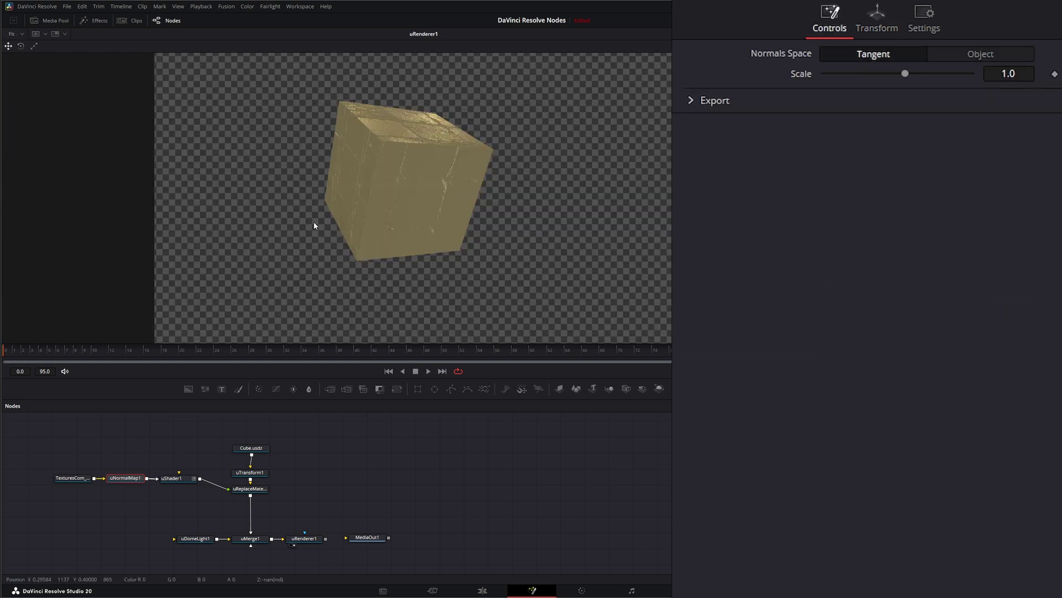
middle_click_drag(418, 209, 229, 220)
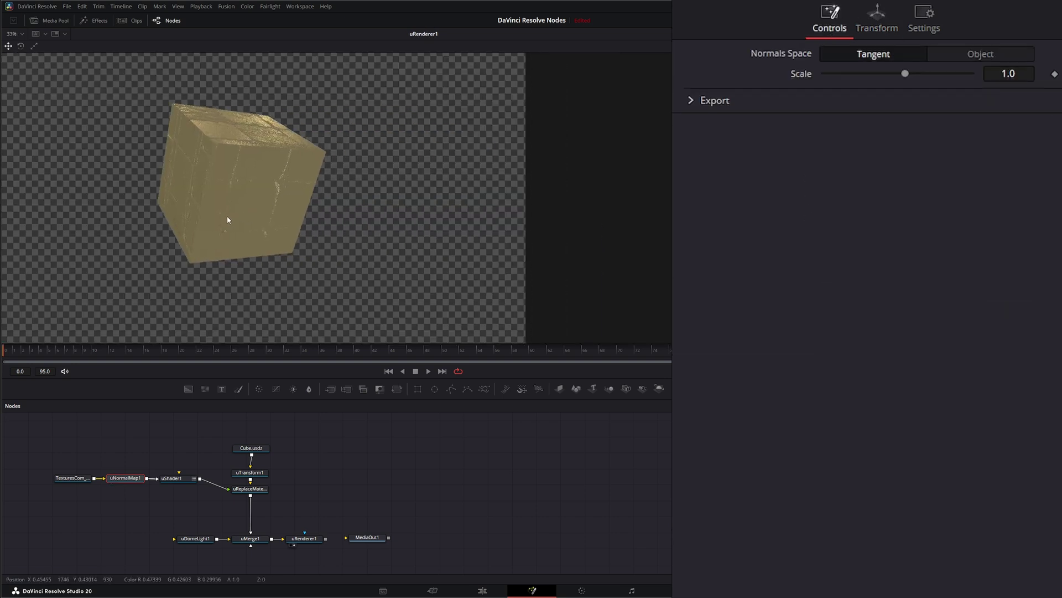
scroll(228, 220, "up", 2)
scroll(227, 220, "up", 2)
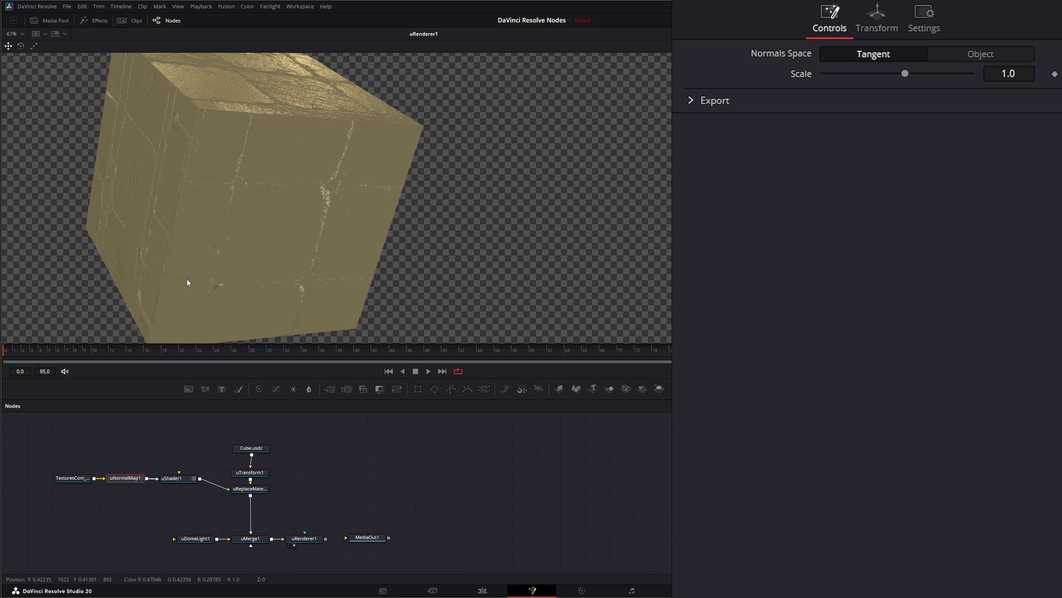
Drag the uNormalMap1 node up above the texture-to-uShader1 line.
left_click_drag(106, 447, 135, 453)
left_click_drag(43, 445, 89, 495)
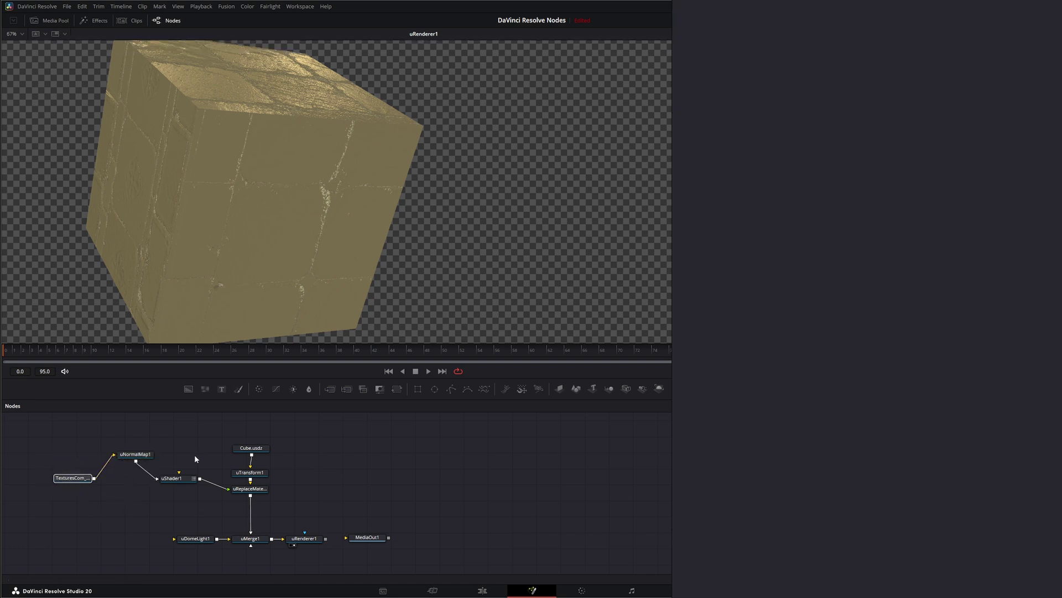
left_click_drag(196, 457, 162, 506)
mouse_move(135, 455)
left_mouse_down()
mouse_move(141, 463)
mouse_move(154, 451)
left_mouse_up()
Wire the texture node directly into uShader1's normal input, leaving uNormalMap1 disconnected.
left_click(72, 478)
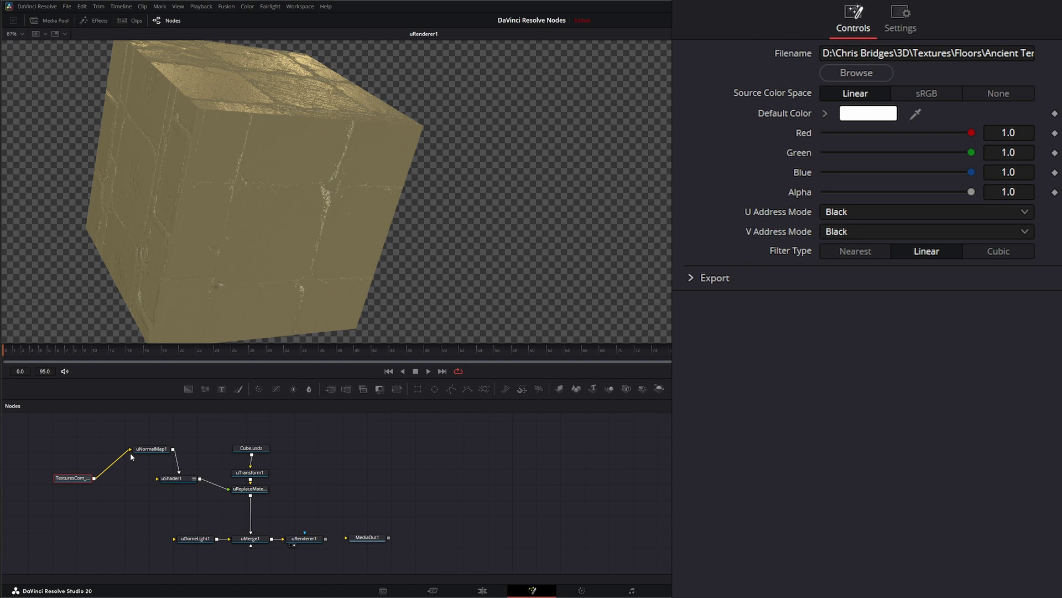
mouse_move(131, 449)
left_mouse_down()
mouse_move(147, 468)
mouse_move(179, 474)
mouse_move(127, 450)
left_mouse_up()
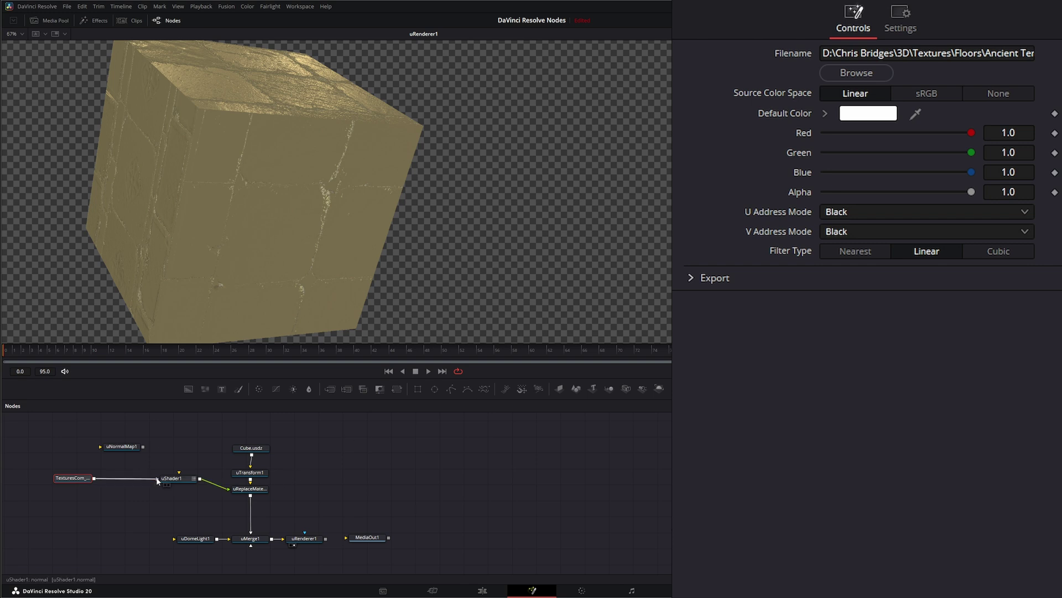
Load the Ancient Temple Floor albedo image into the texture node, then deselect it.
left_click(866, 74)
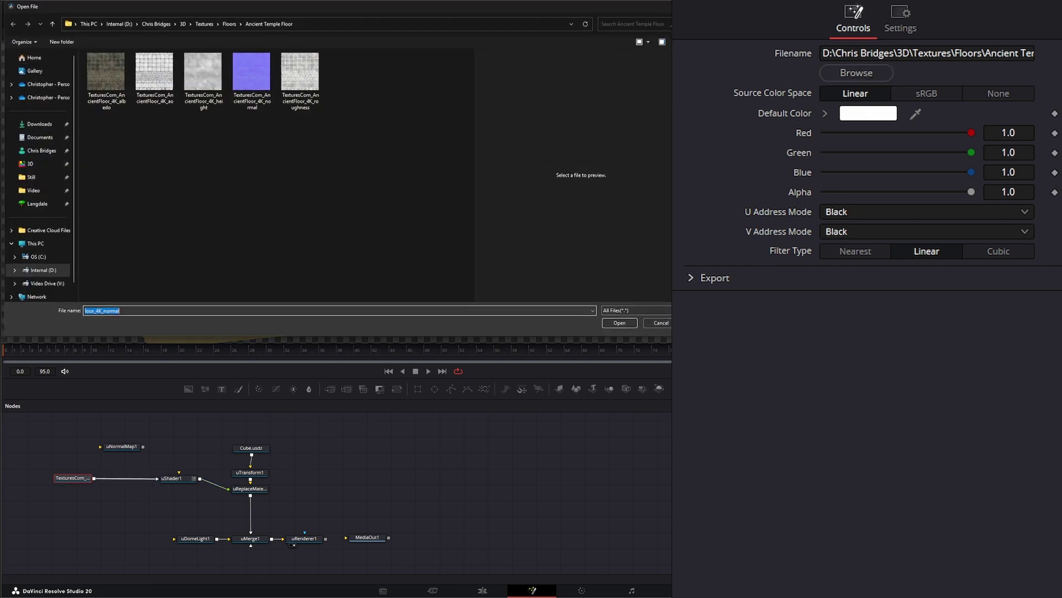
double_click(102, 89)
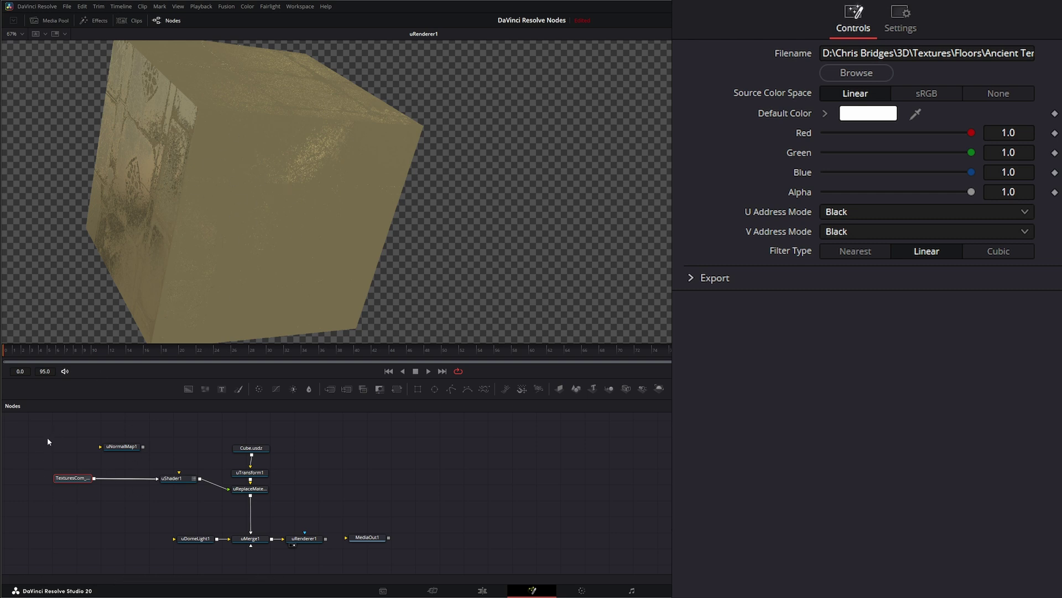
left_click_drag(48, 441, 99, 494)
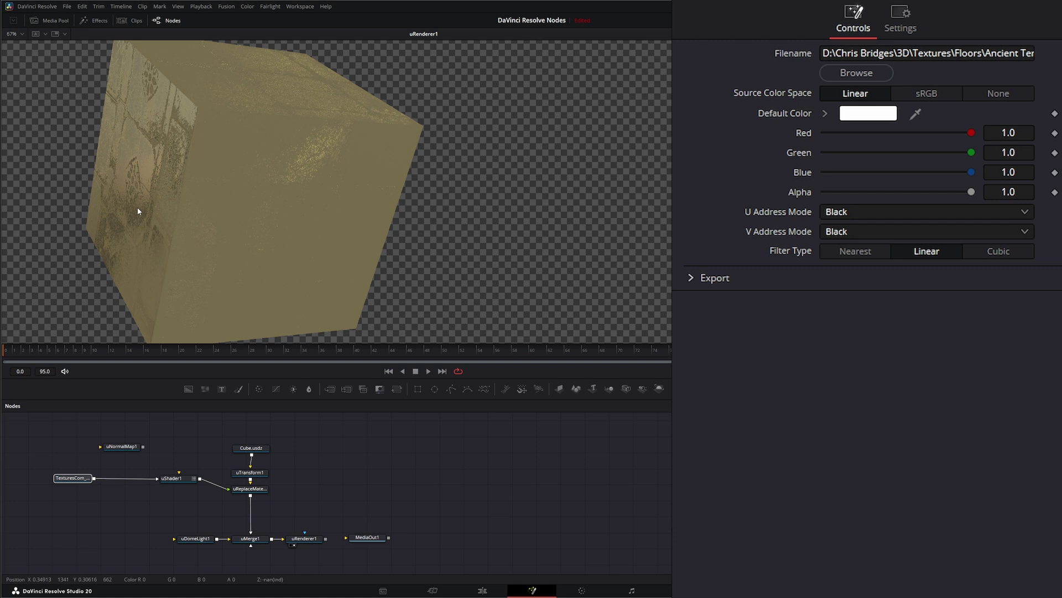
Set uShader1's Base Color to blue (R 0.102, G 0.447, B 1.0) and Metalness to 0.283.
left_click(250, 489)
left_click(180, 478)
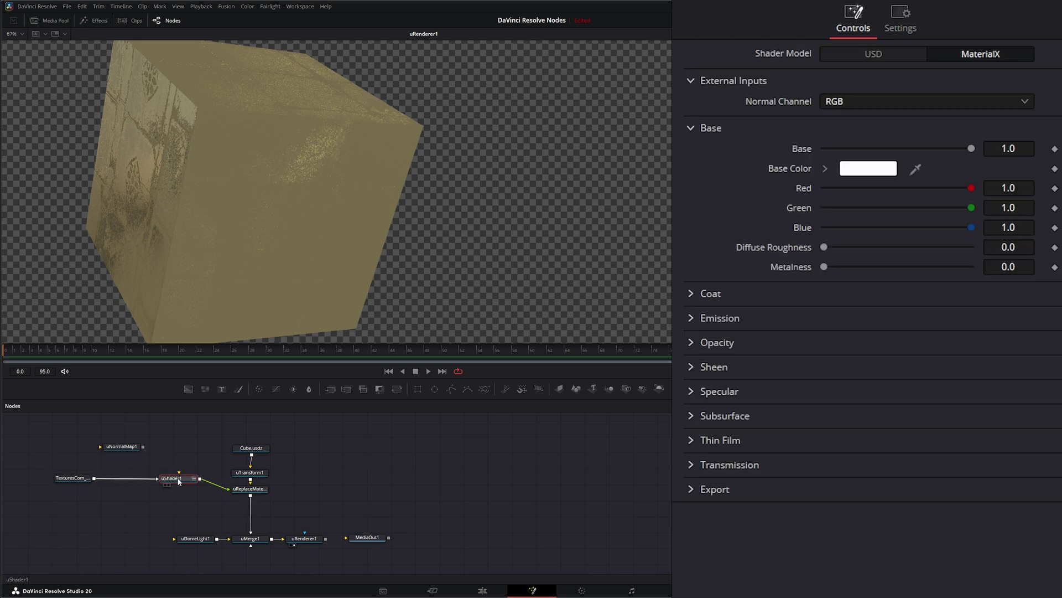
left_click(869, 169)
left_click(579, 246)
left_click_drag(579, 246, 564, 237)
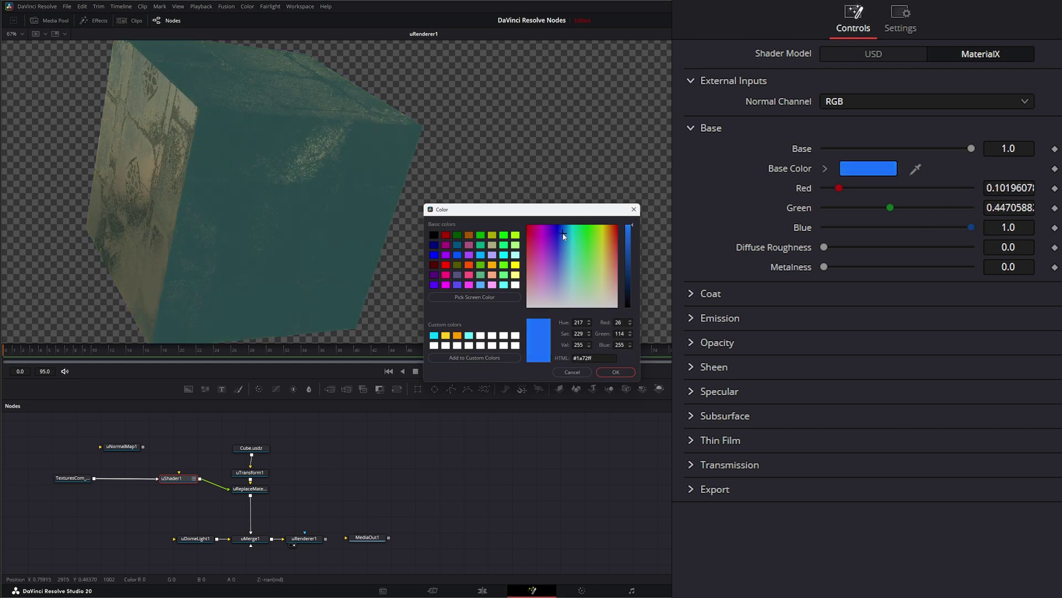
left_click(616, 372)
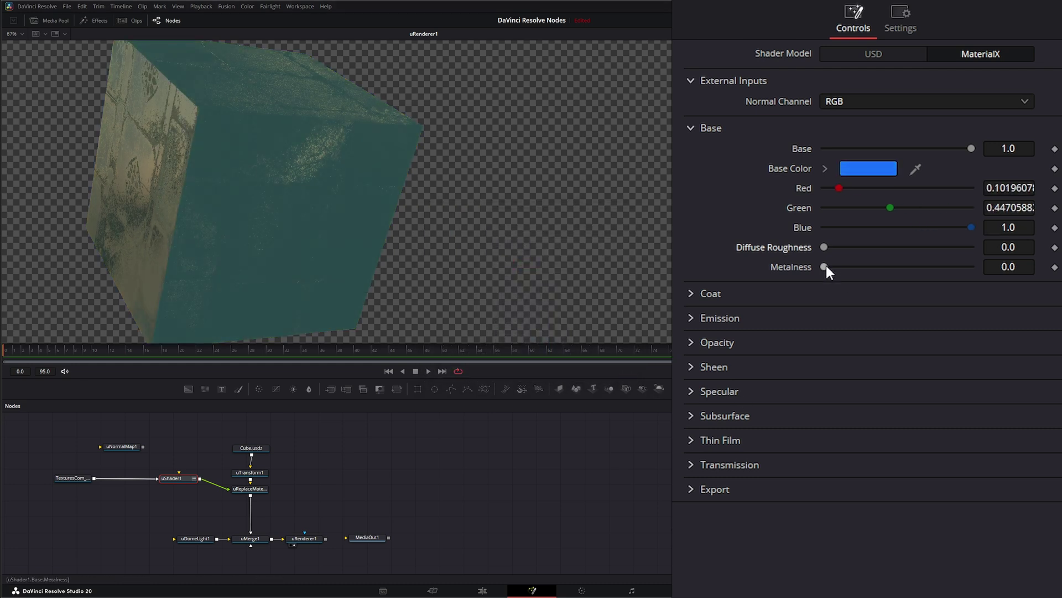
left_click_drag(824, 267, 867, 267)
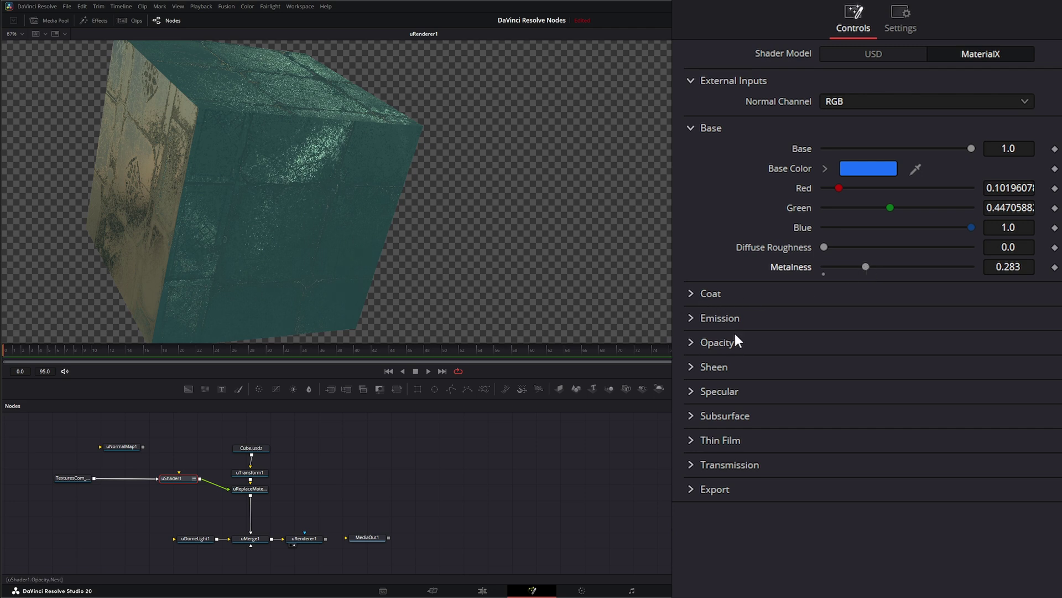
Shift the texture node left and set uNormalMap1's Scale to -1.5.
left_click_drag(72, 477, 61, 478)
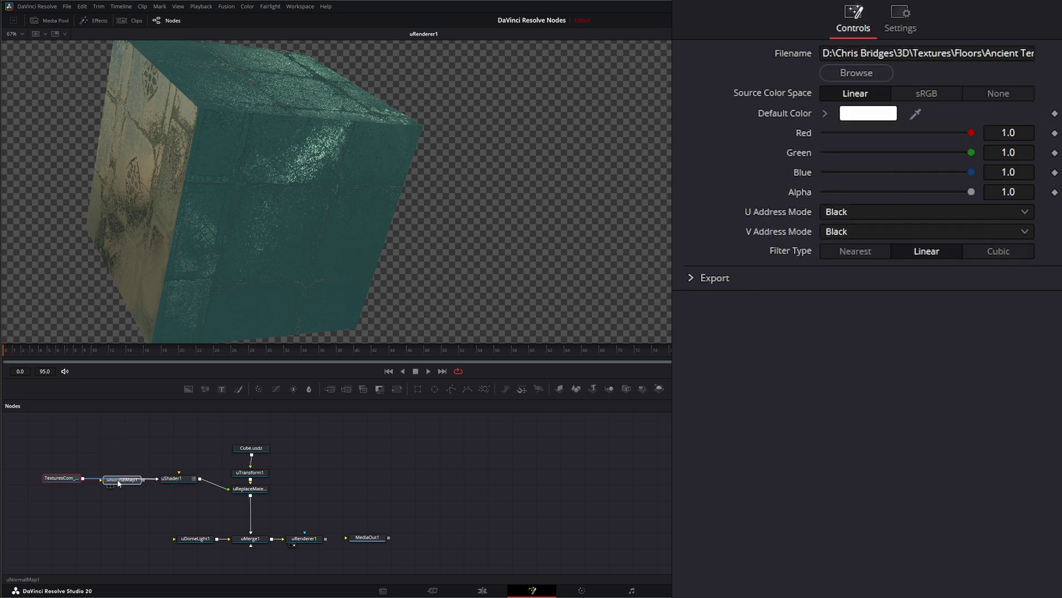
left_click(120, 480)
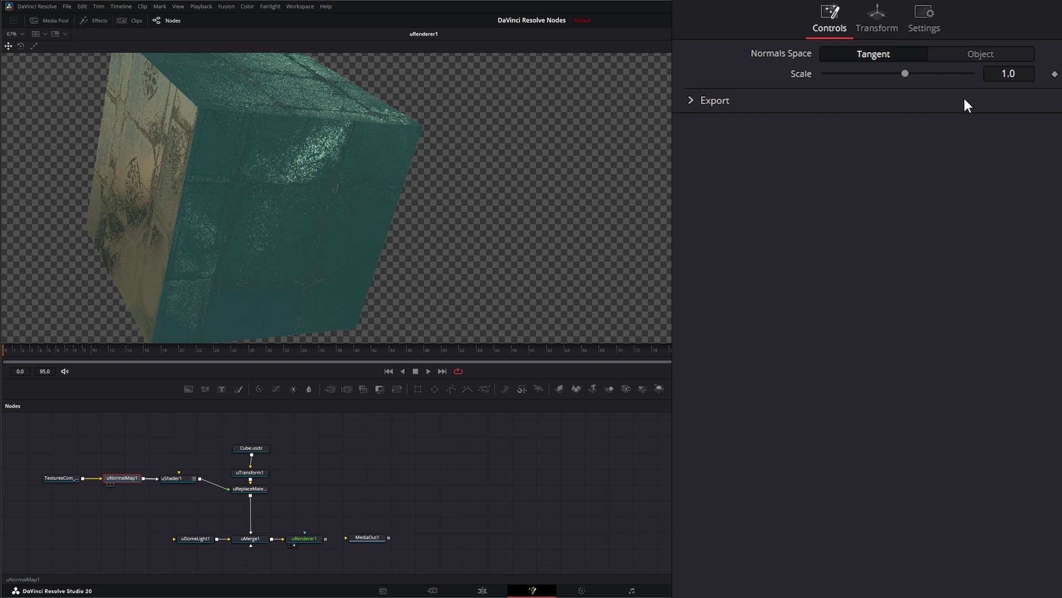
mouse_move(905, 73)
left_mouse_down()
mouse_move(915, 74)
mouse_move(887, 74)
left_mouse_up()
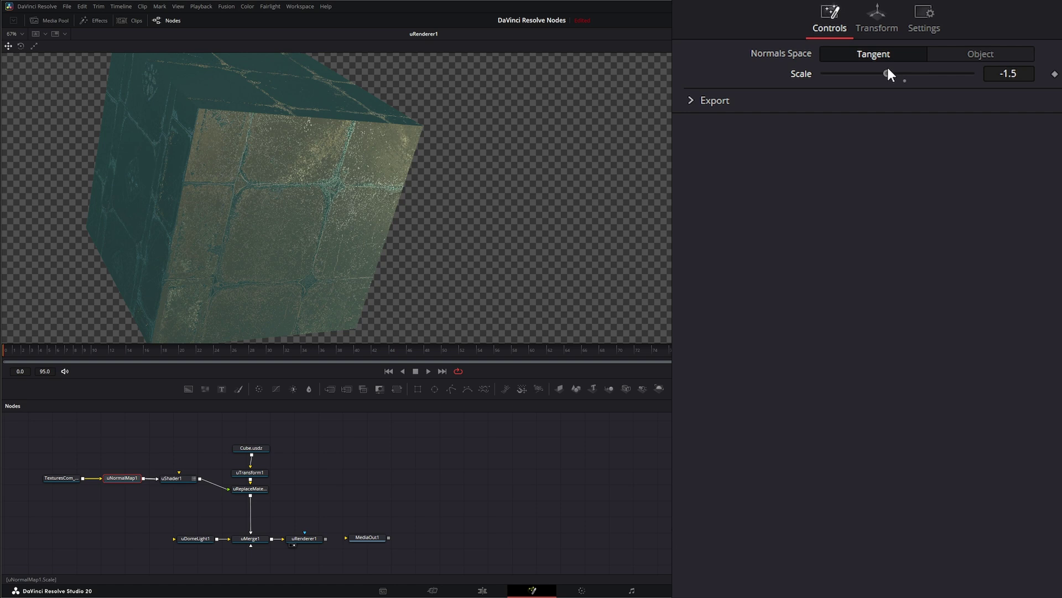
left_click_drag(37, 462, 128, 500)
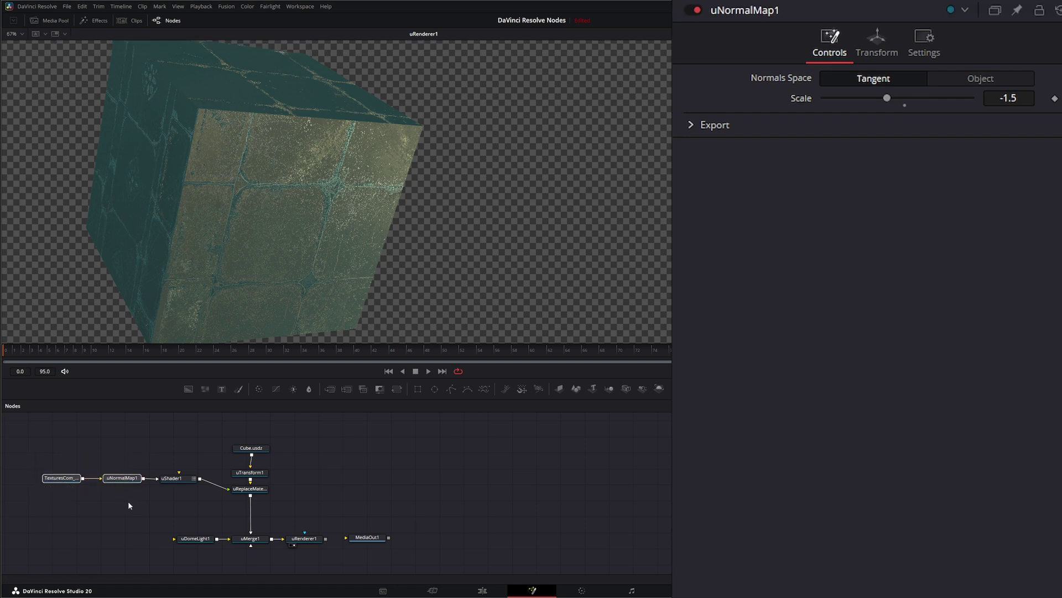
left_click(64, 479)
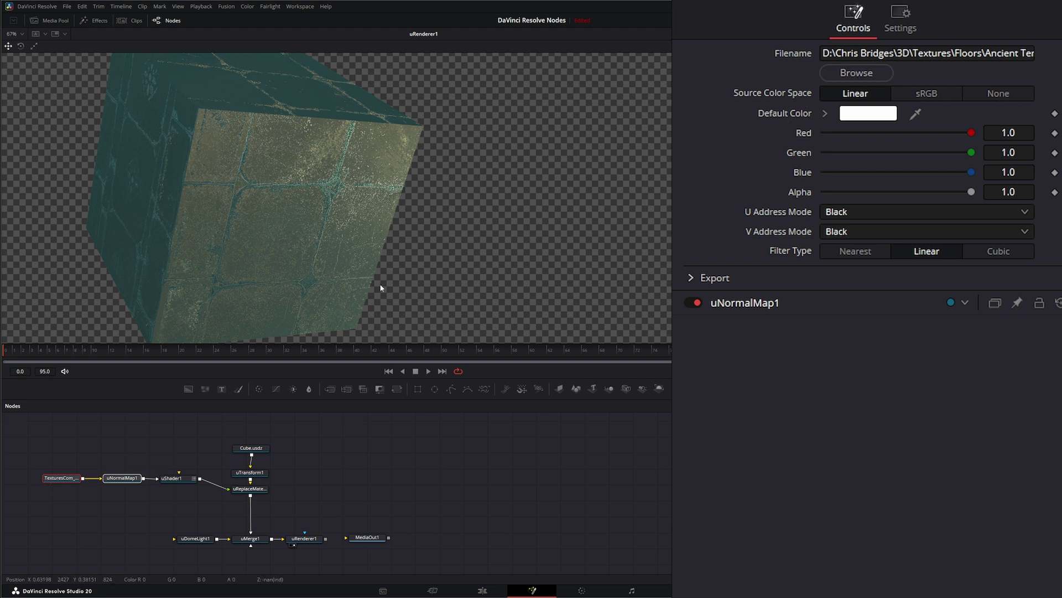
Switch the texture's Source Color Space to sRGB and set uNormalMap1's Scale to -2.0.
left_click(922, 94)
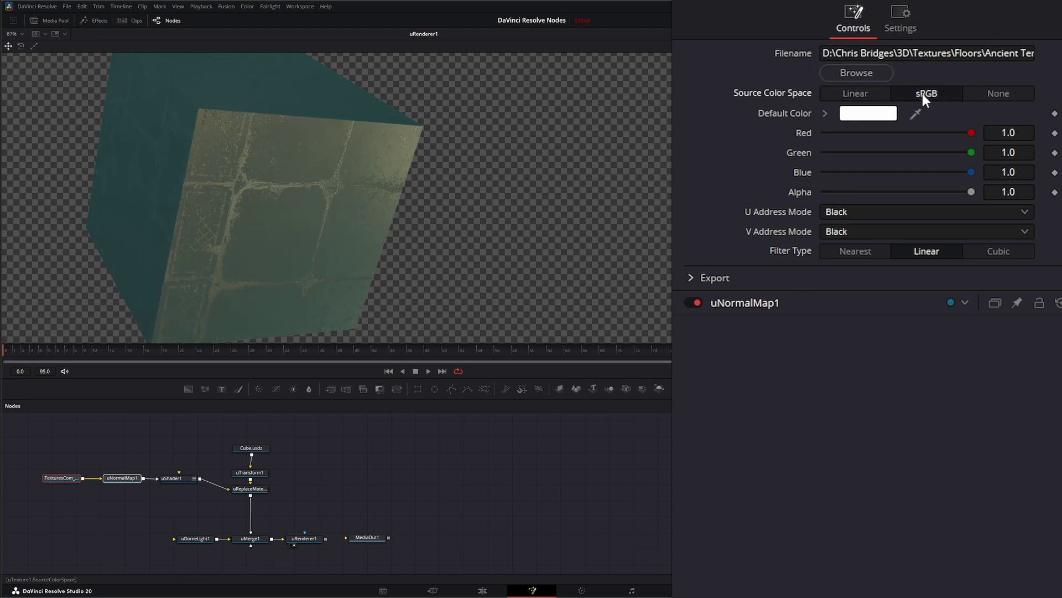
left_click(122, 477)
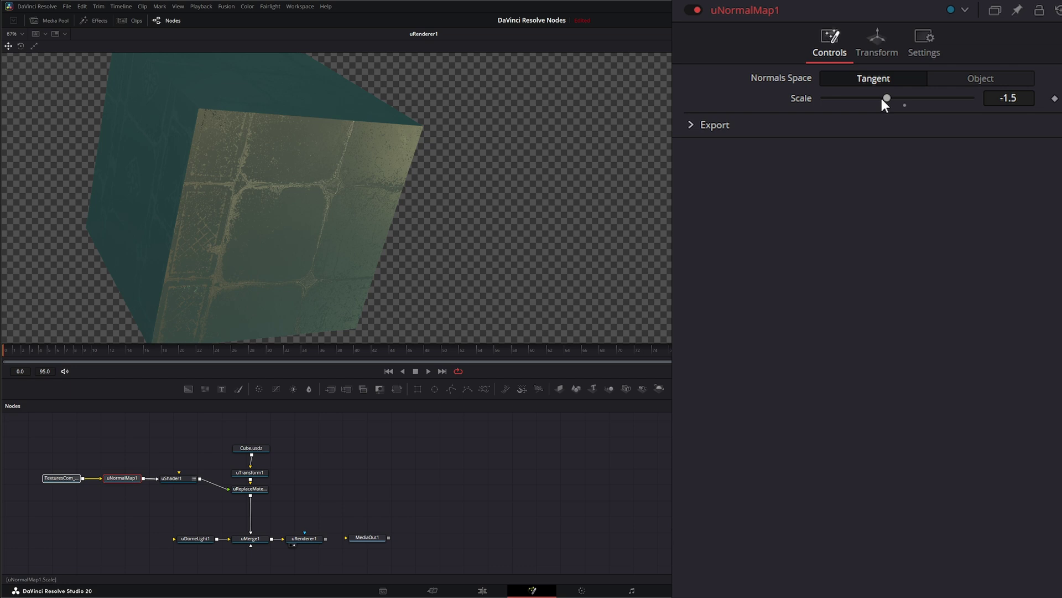
mouse_move(881, 99)
left_mouse_down()
mouse_move(811, 97)
mouse_move(891, 95)
mouse_move(877, 96)
left_mouse_up()
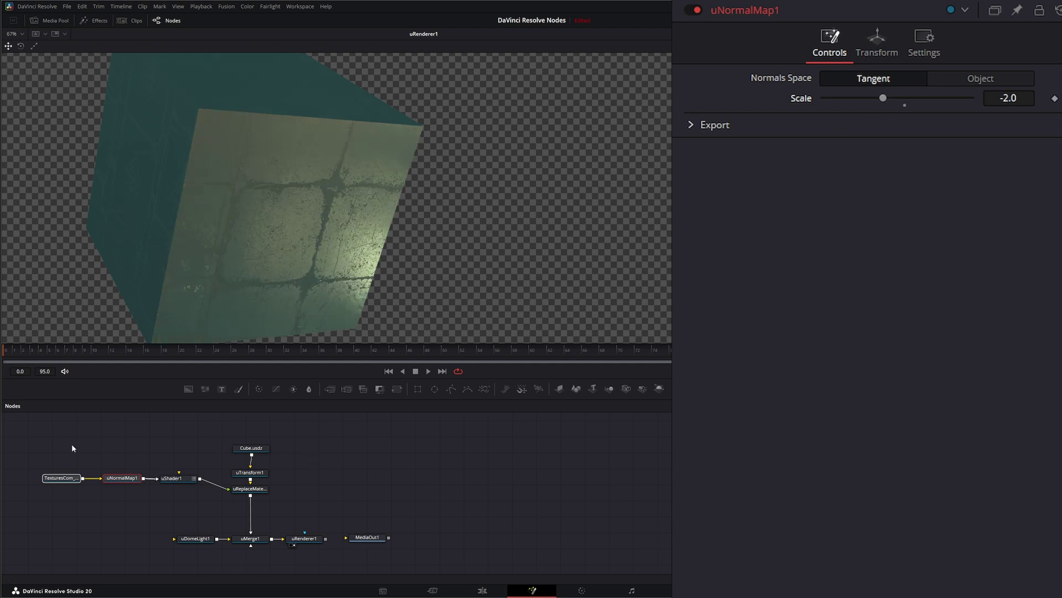
left_click(62, 478)
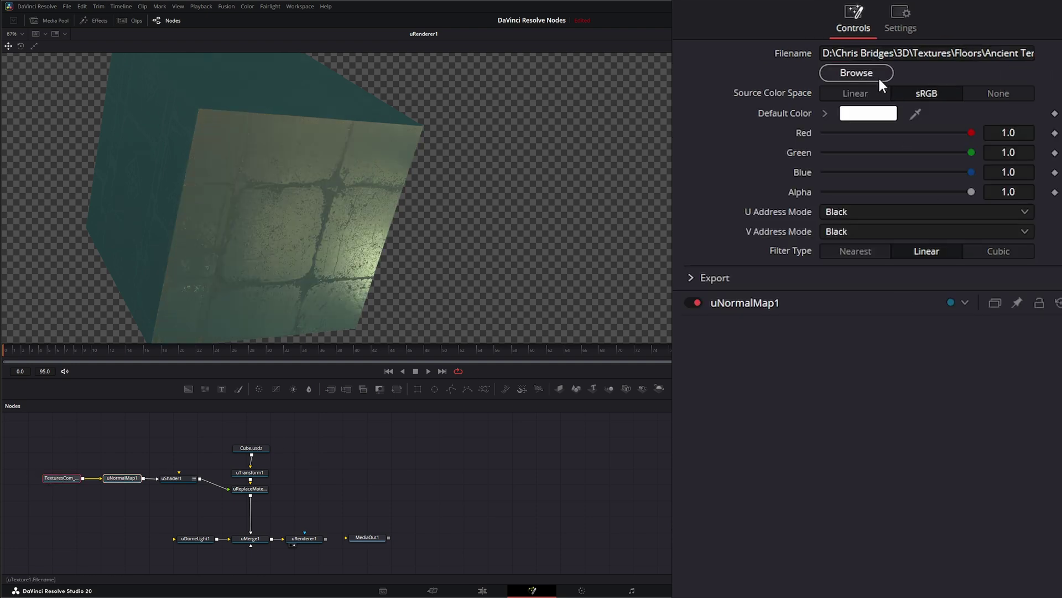
Reset the texture to Linear and load the Ancient Temple Floor normal-map image into it.
left_click(855, 93)
left_click(859, 72)
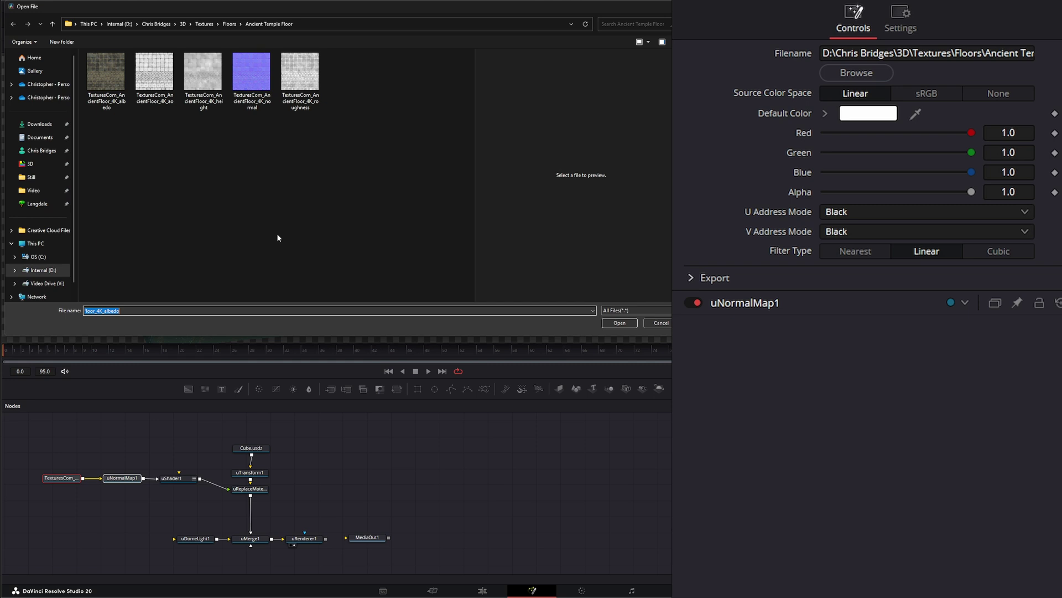
double_click(244, 74)
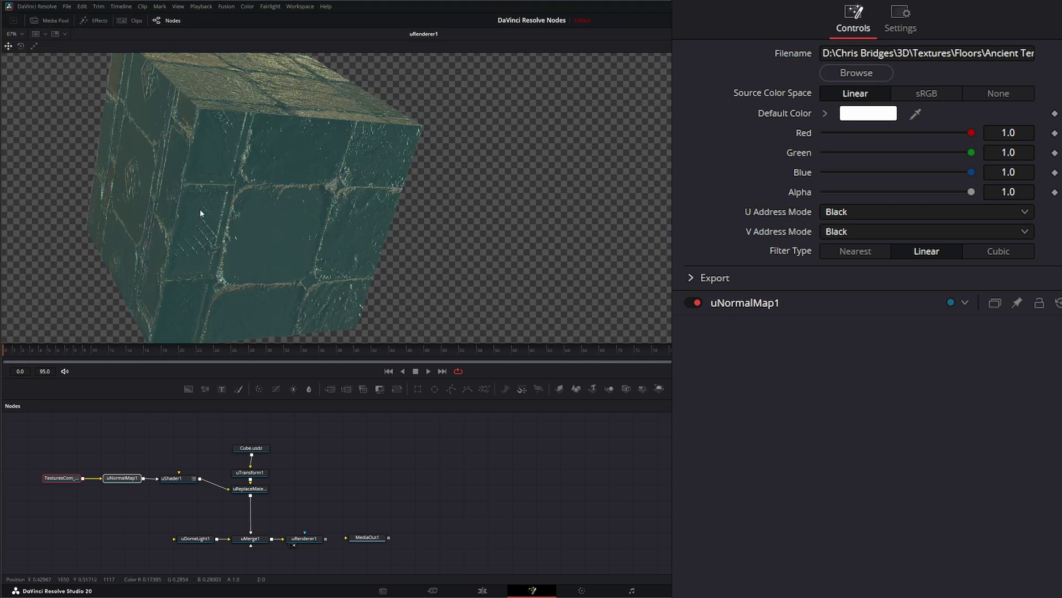
left_click_drag(94, 444, 138, 500)
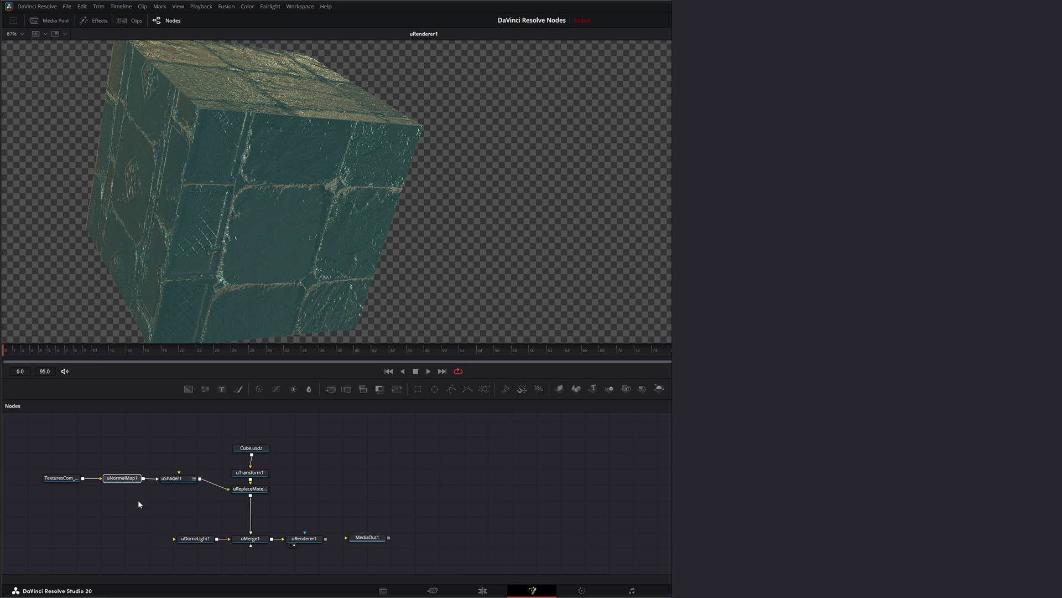